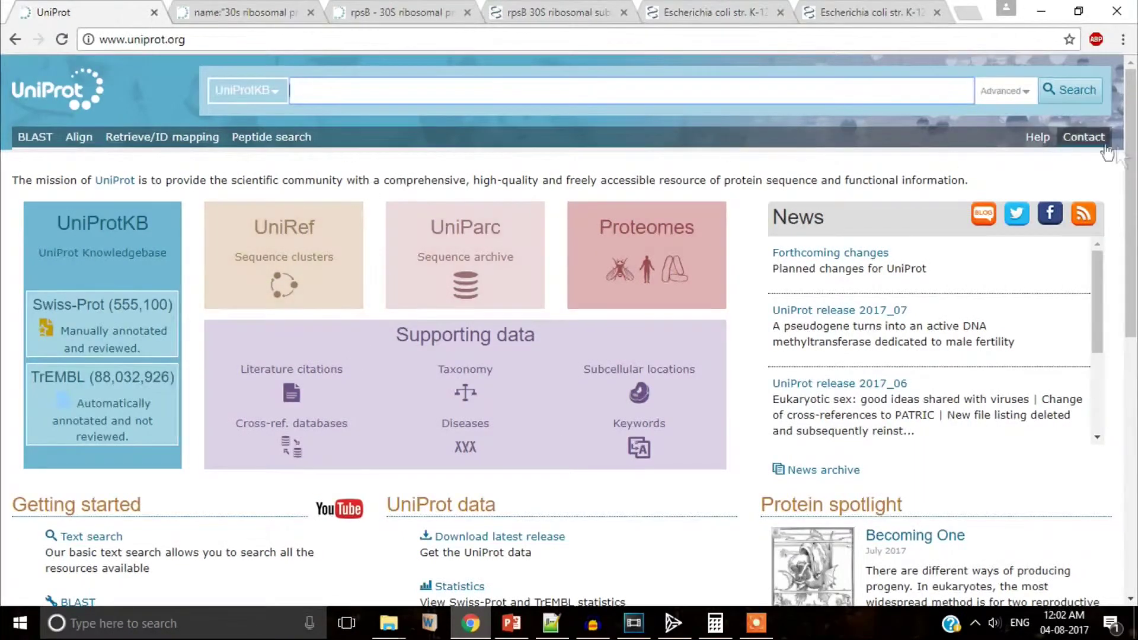
Run a UniProt advanced search for protein name '30S ribosomal protein S2' and organism 'Escherichia coli'
left_click(1006, 92)
left_click(477, 152)
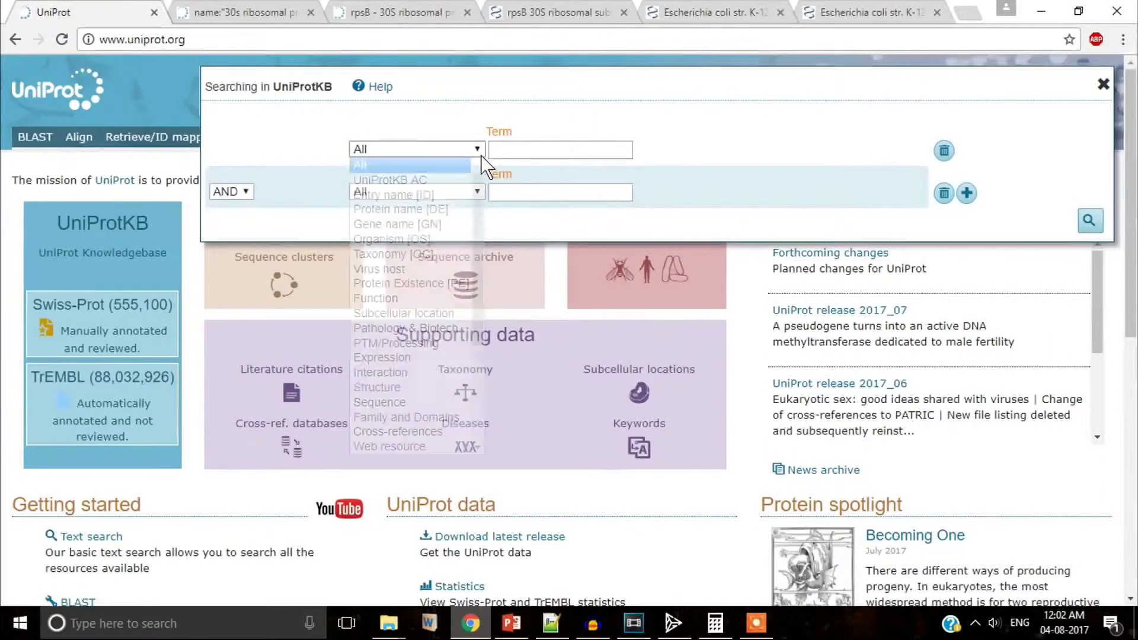
left_click(411, 214)
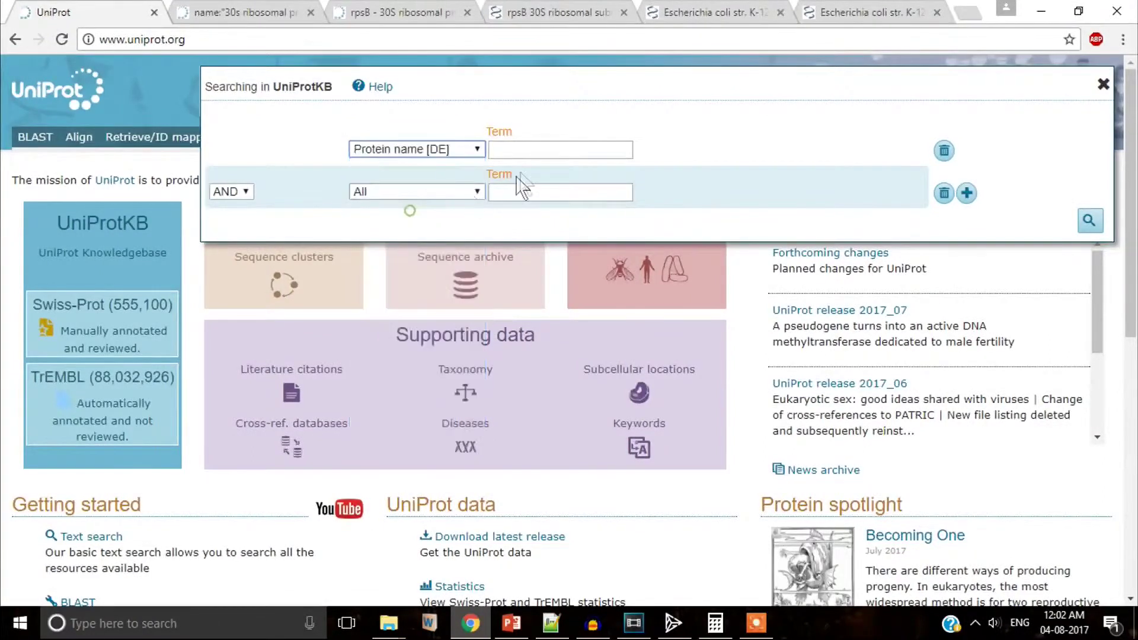
left_click(530, 149)
type("30S")
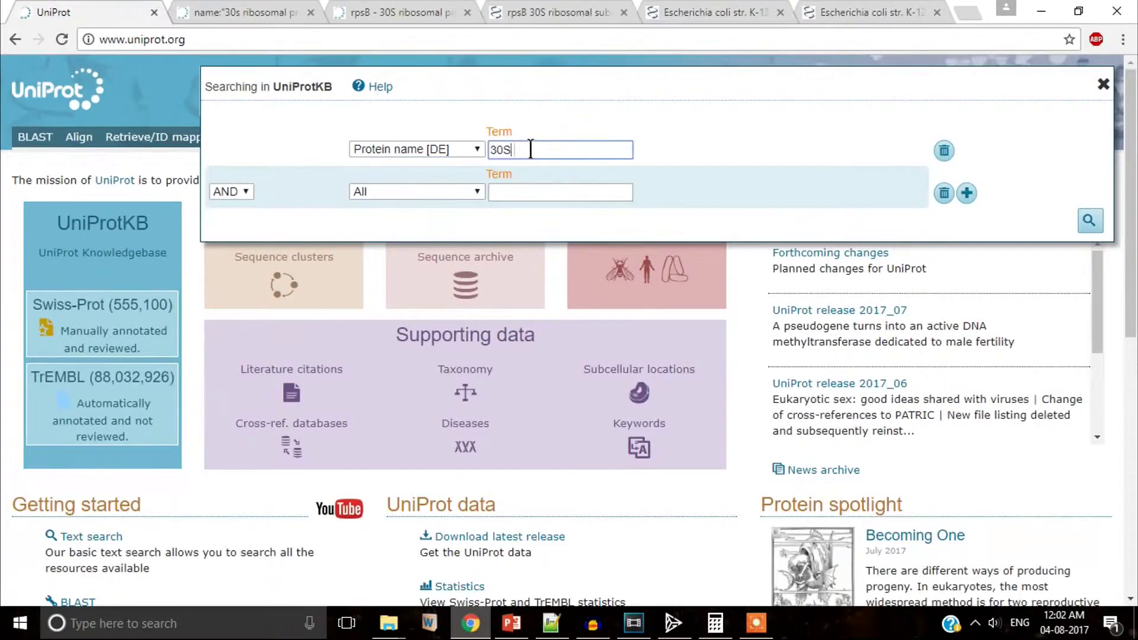
type(" ribosomal protein S2")
left_click(476, 192)
left_click(403, 281)
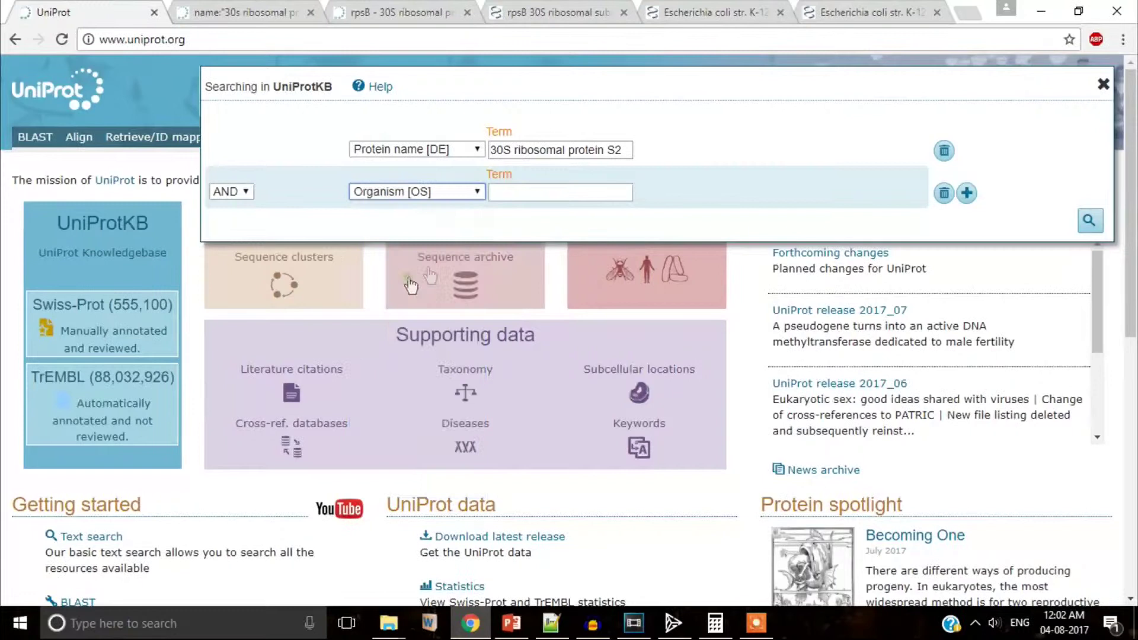
left_click(509, 192)
type("Esch")
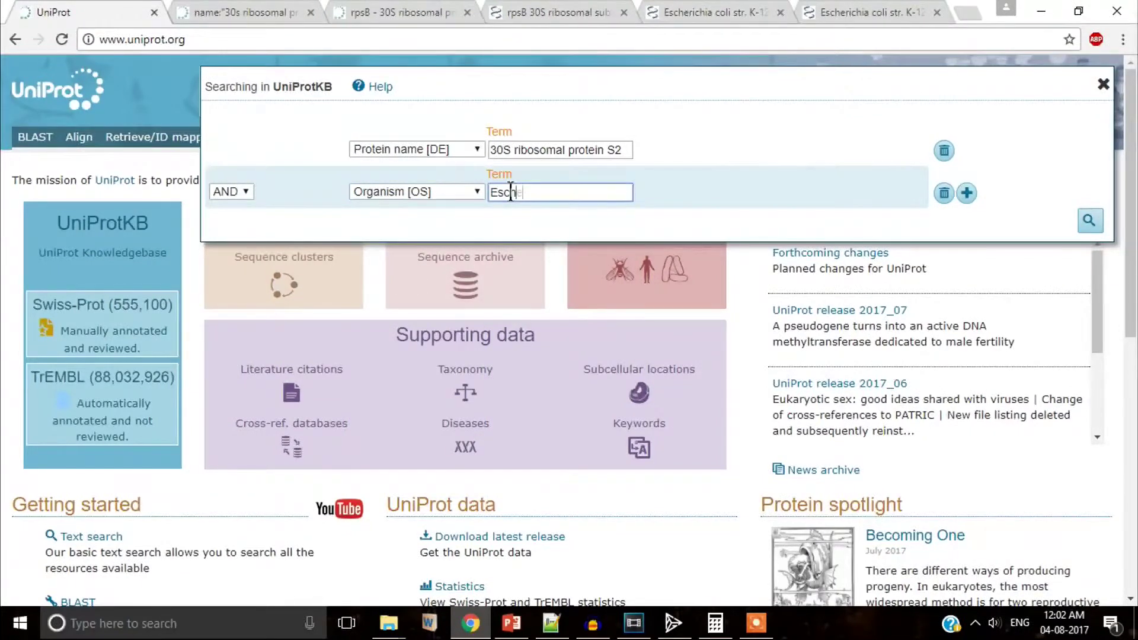
type("erichia coli")
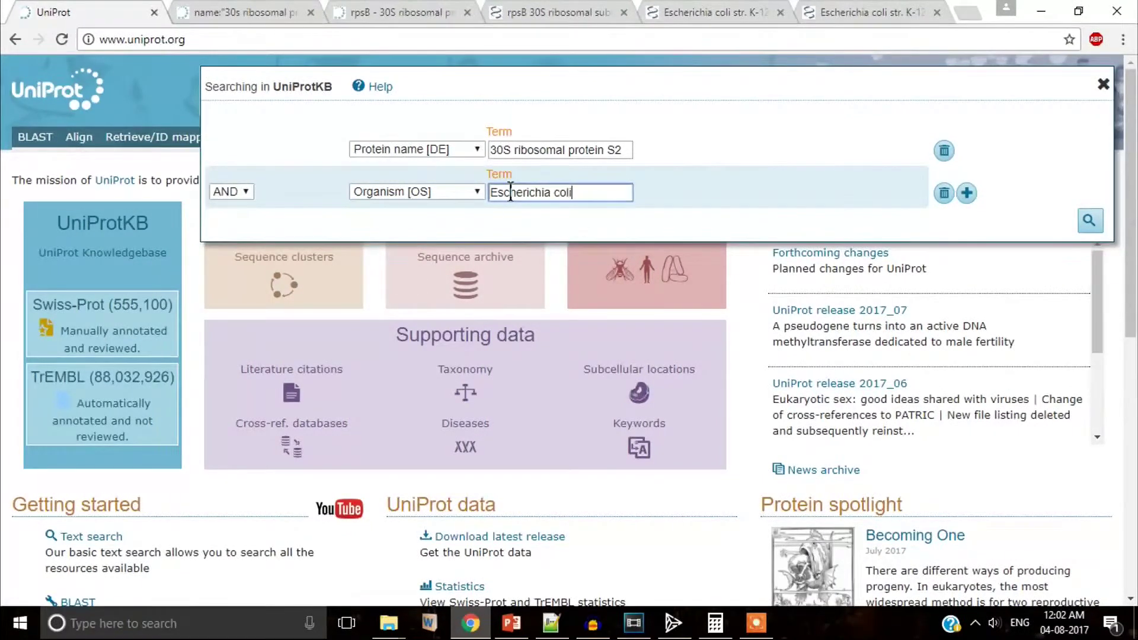
left_click(1086, 223)
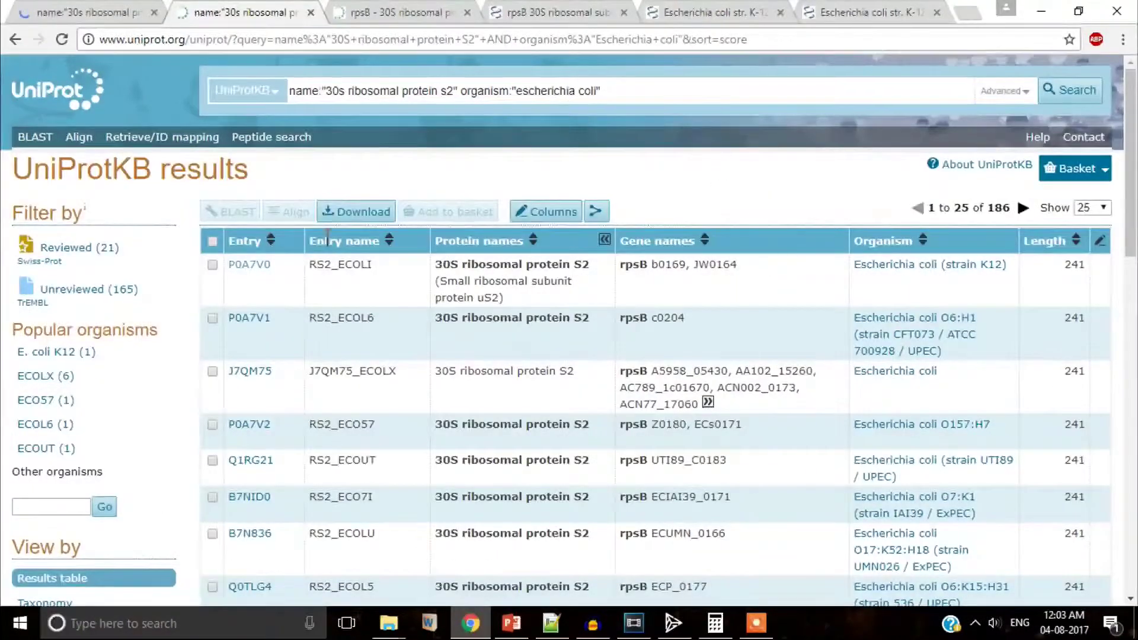
Open entry P0A7V0 and follow its GeneID 947874 cross-reference to NCBI Gene
left_click(256, 274)
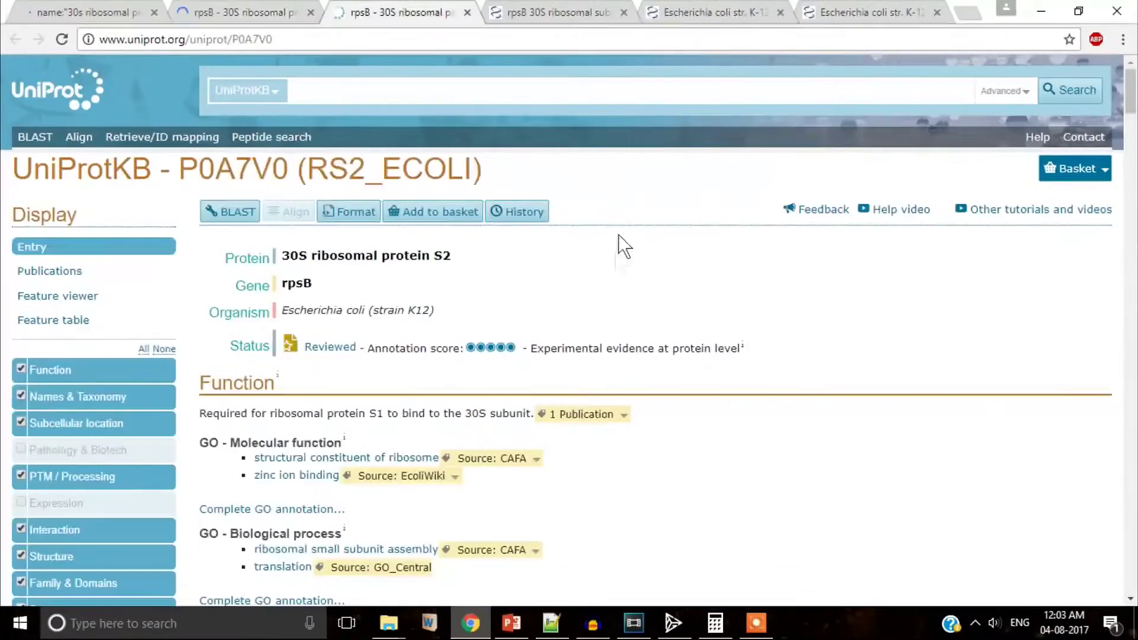
scroll(436, 320, "down", 20)
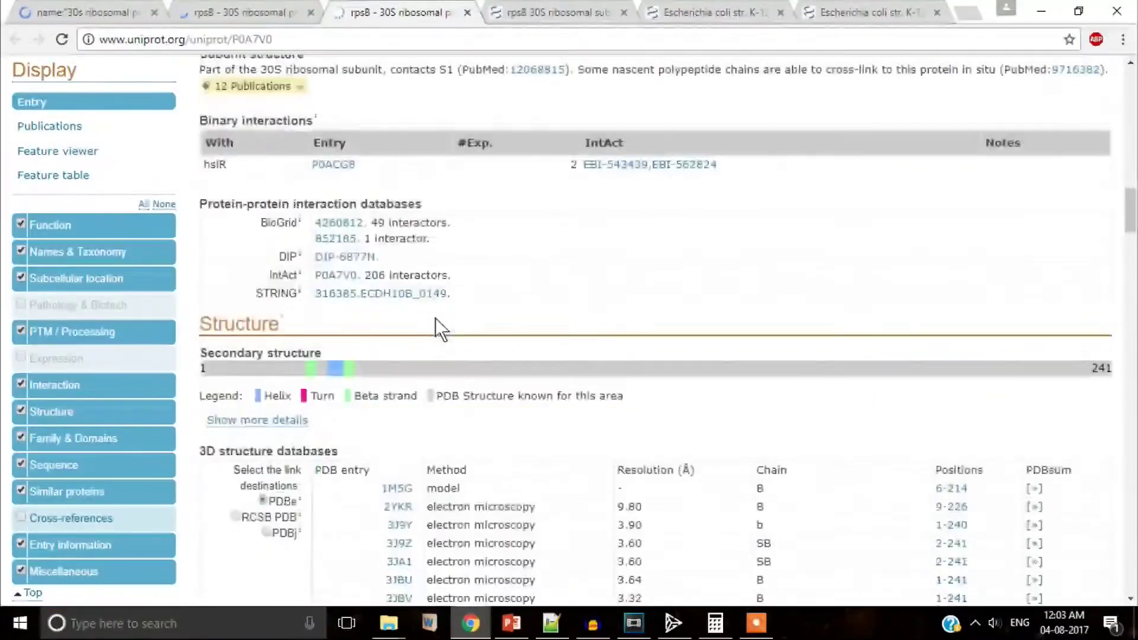
scroll(436, 322, "down", 20)
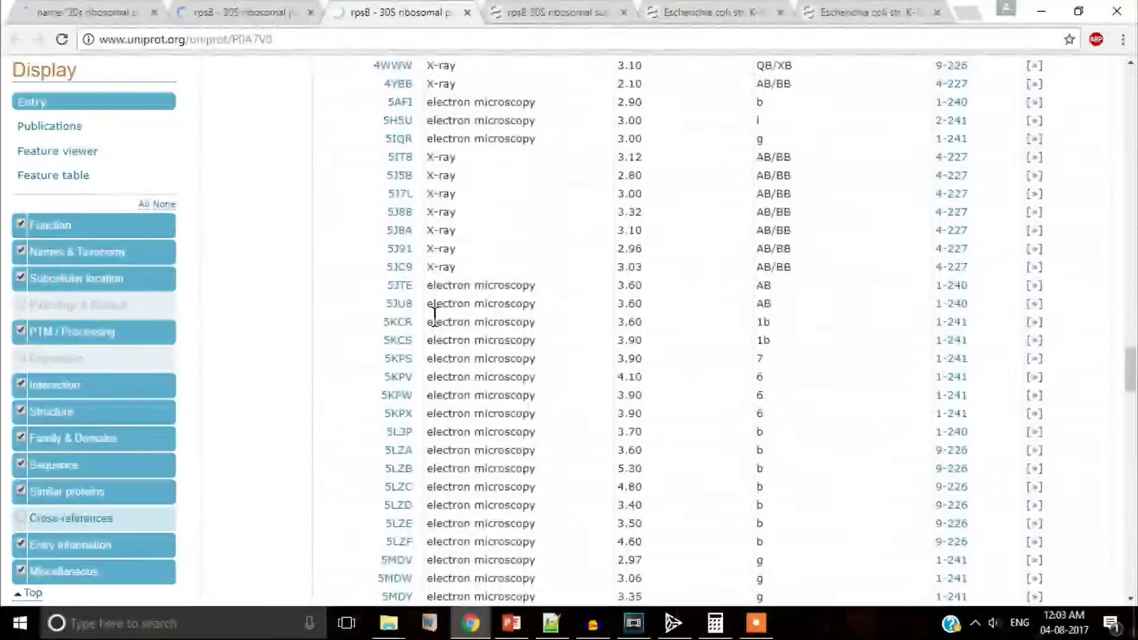
scroll(435, 323, "down", 20)
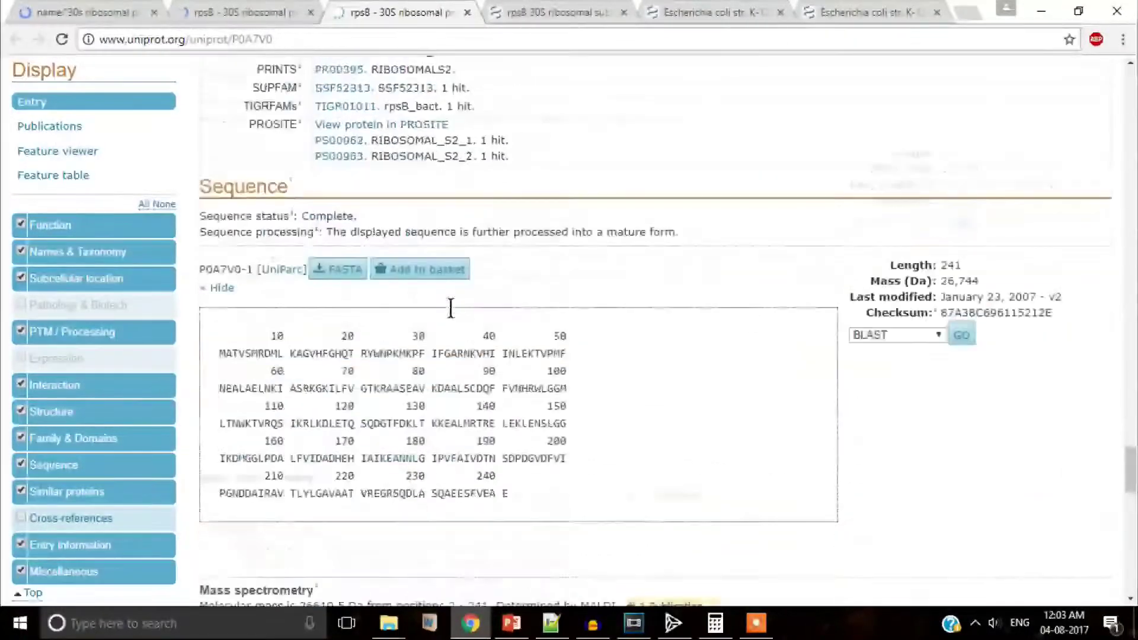
scroll(452, 320, "down", 6)
scroll(452, 310, "up", 6)
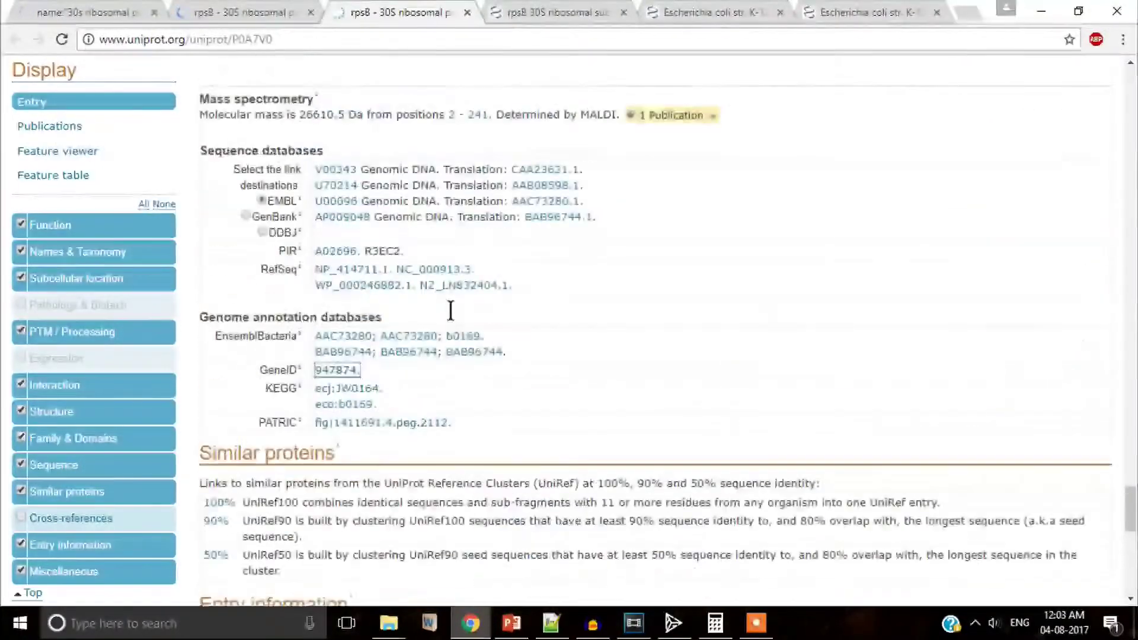
scroll(346, 387, "down", 1)
left_click(439, 461)
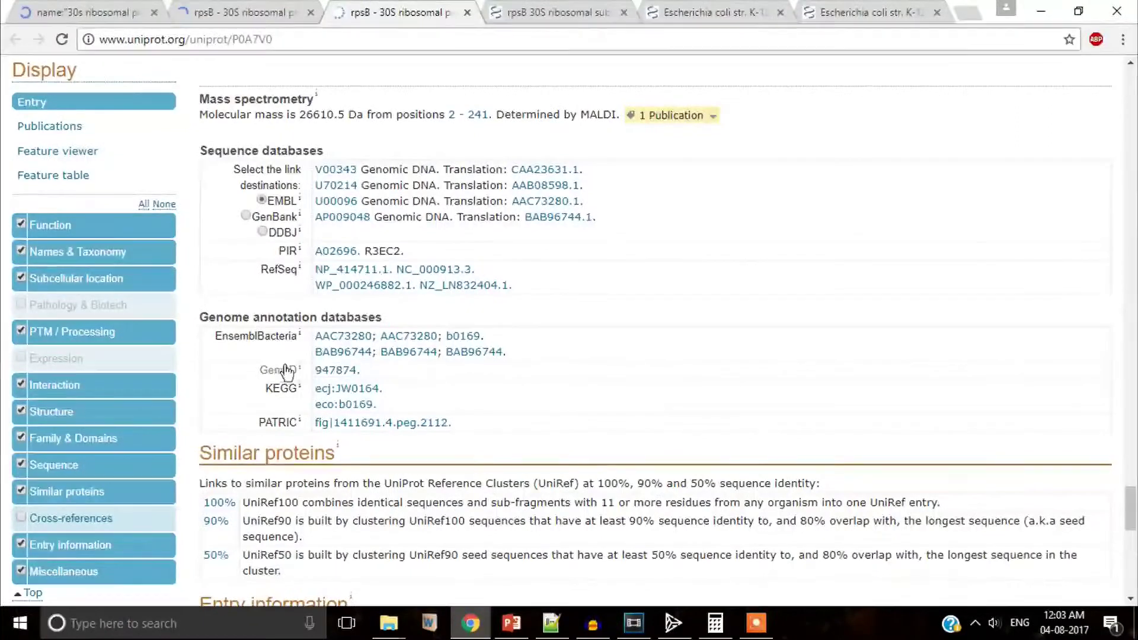
left_click(337, 374)
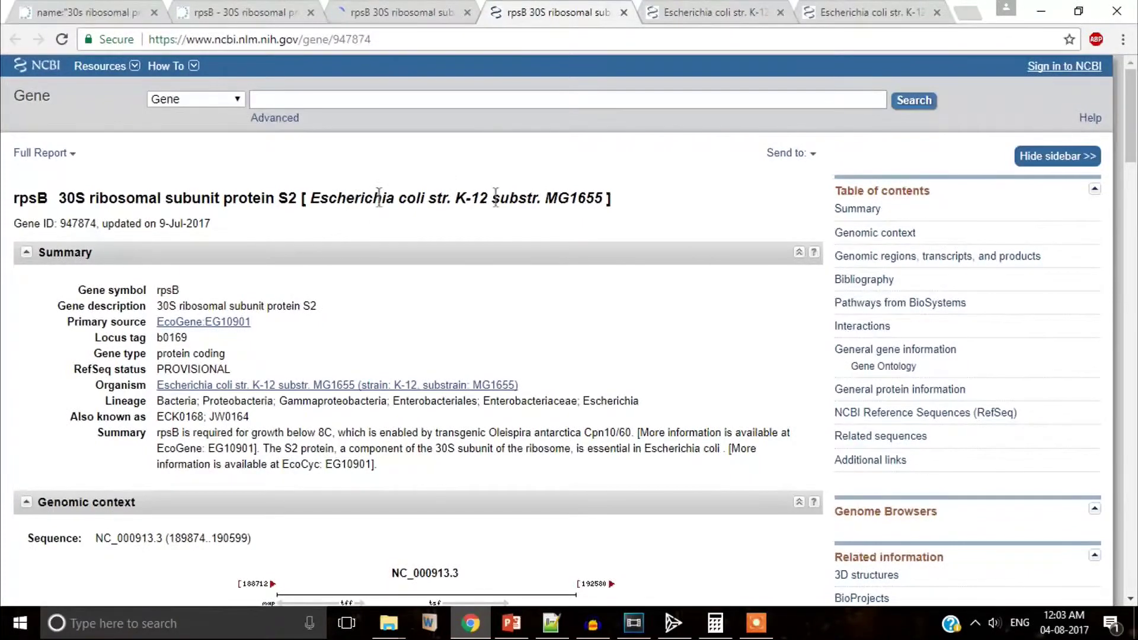
Scroll to the rpsB genomic region on NC_000913.3 and open its nucleotide FASTA
scroll(562, 199, "down", 2)
scroll(563, 201, "down", 7)
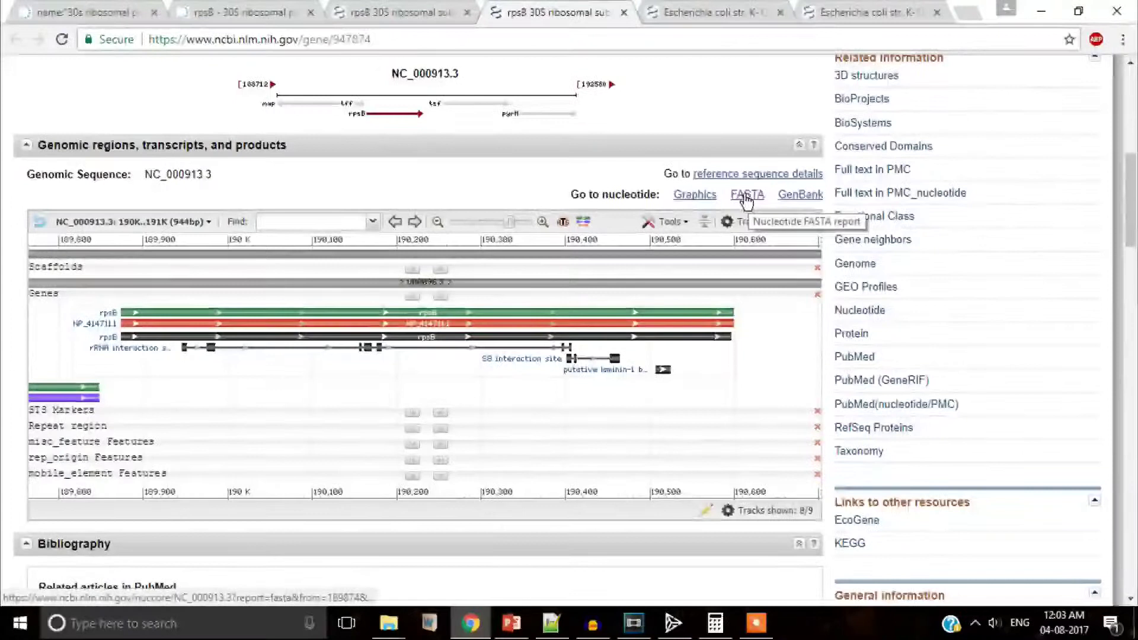
left_click(746, 196)
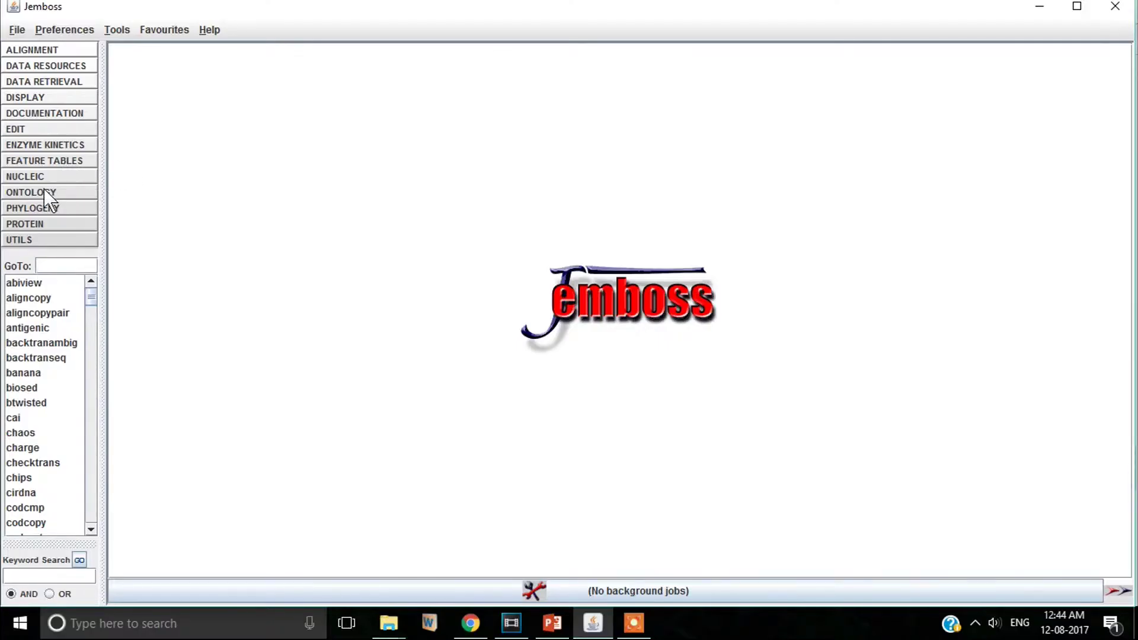
Open TRANSEQ from the nucleic acid programs and paste in the rpsB FASTA sequence from the browser
left_click(40, 176)
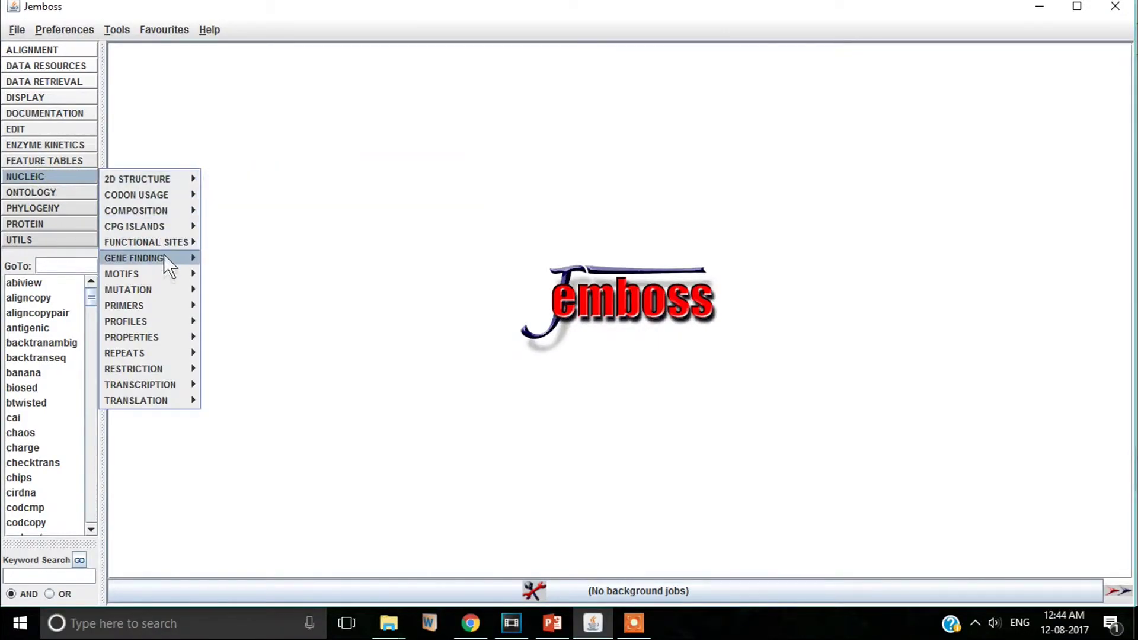
mouse_move(178, 397)
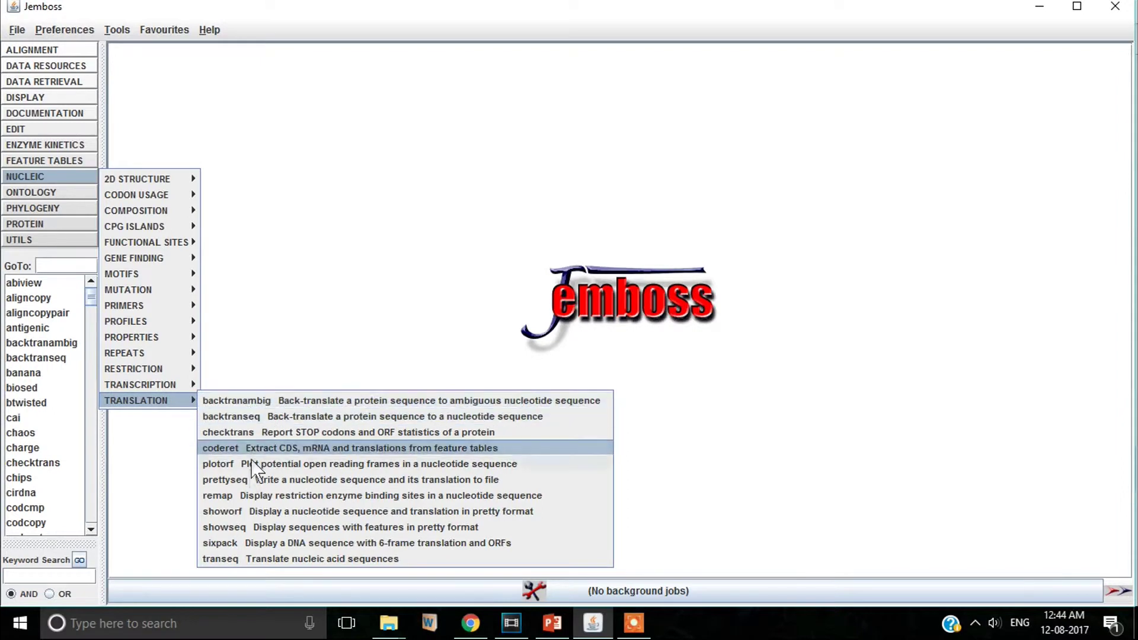
left_click(246, 554)
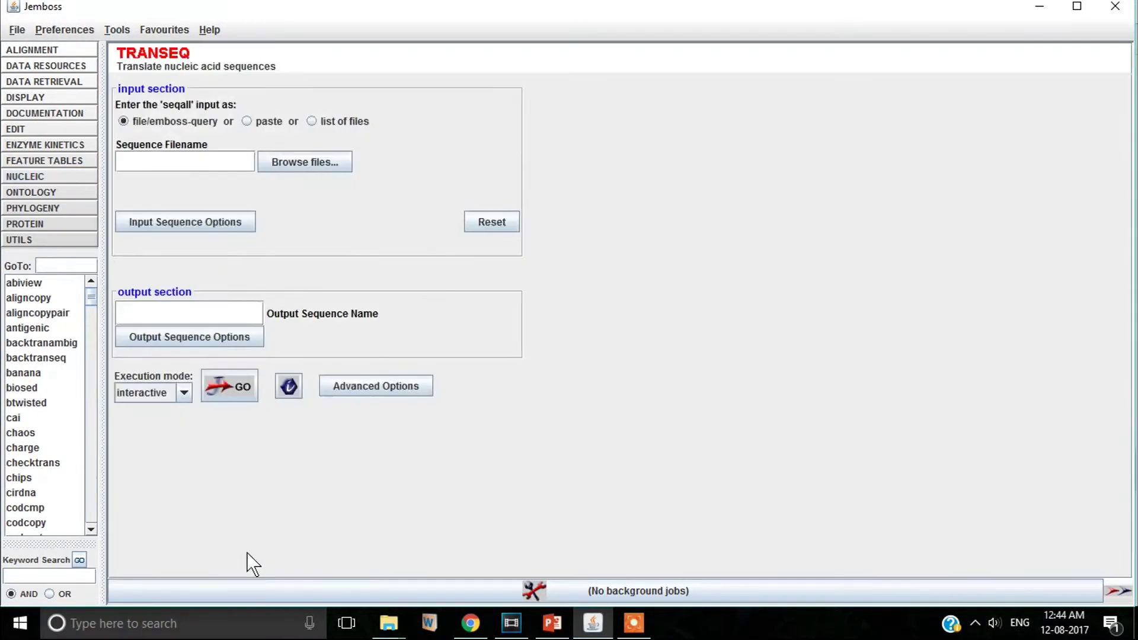
left_click(247, 121)
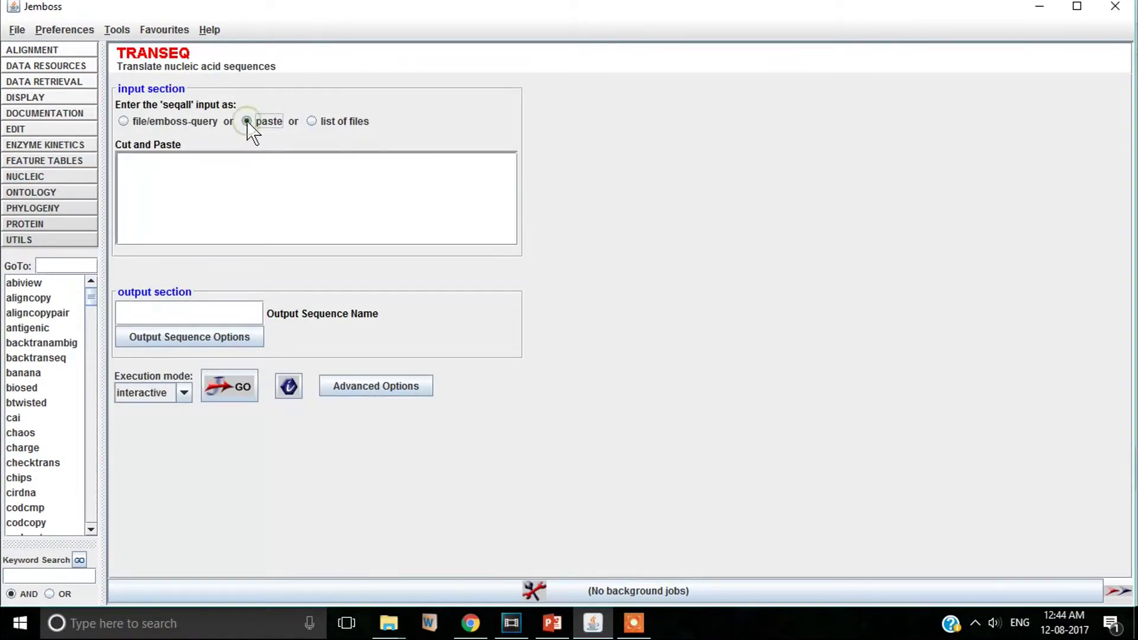
left_click(469, 625)
key("ctrl+Tab")
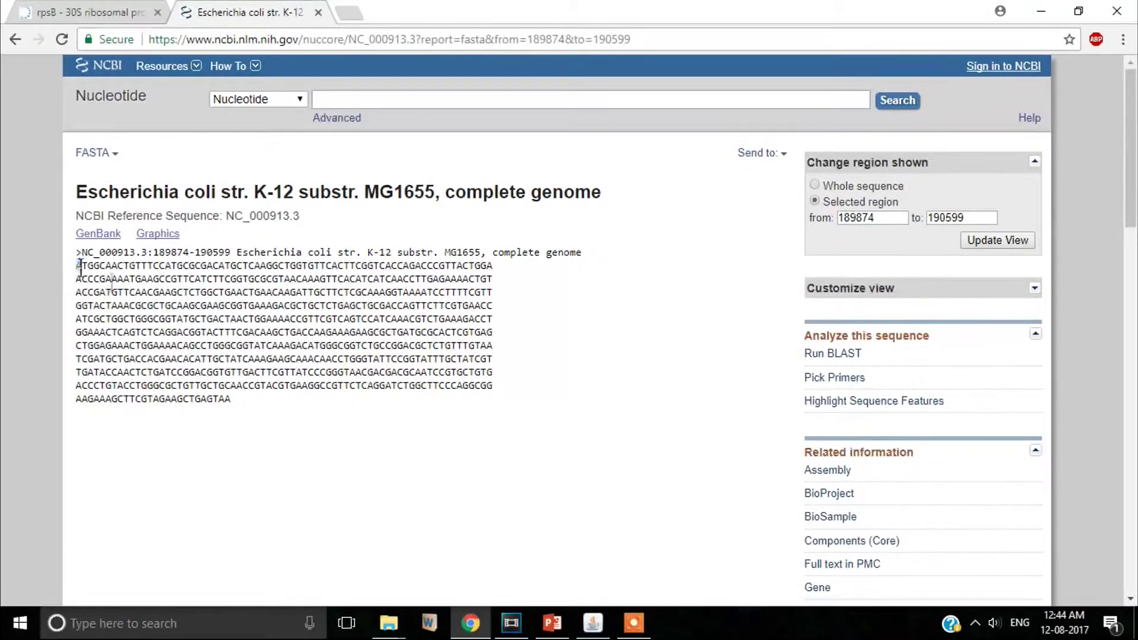
left_click_drag(80, 266, 250, 401)
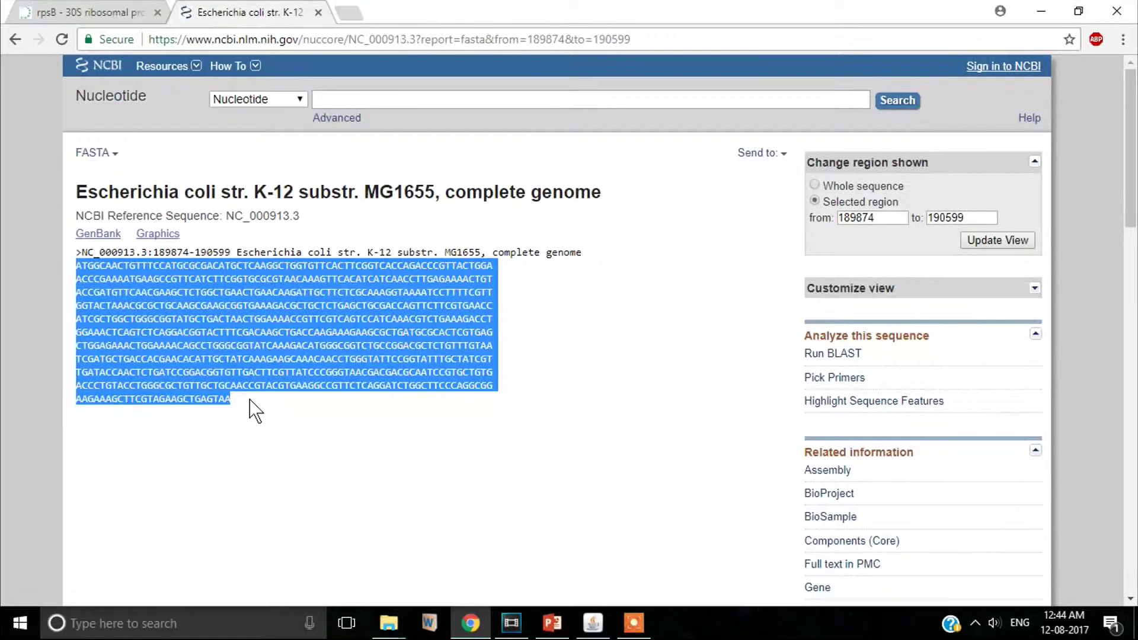
left_click(470, 622)
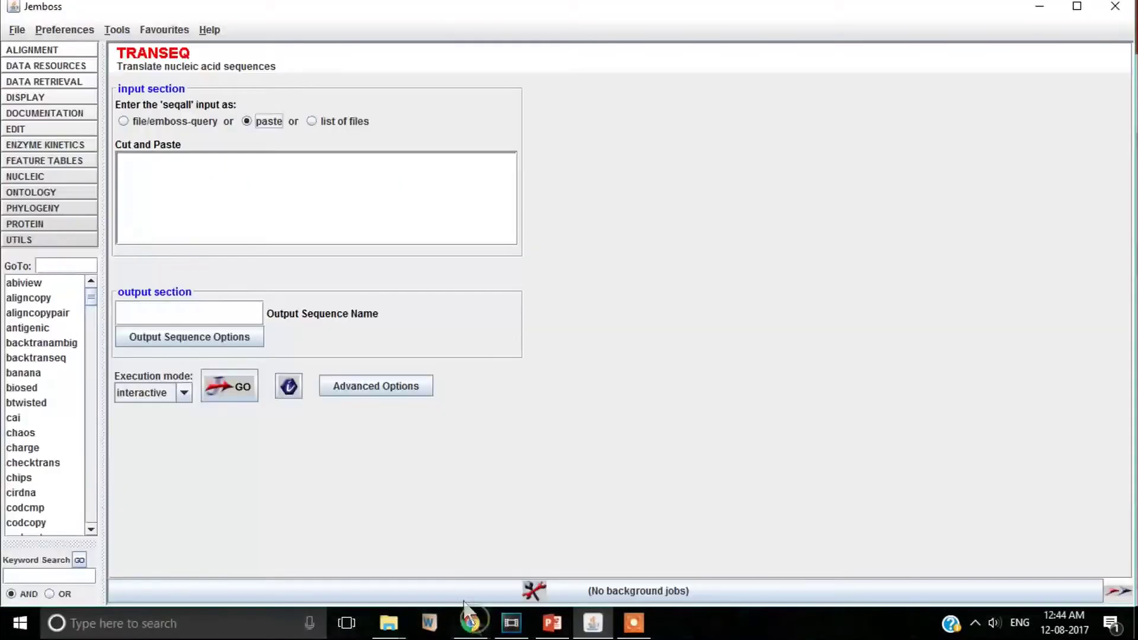
left_click(223, 187)
key("ctrl+v")
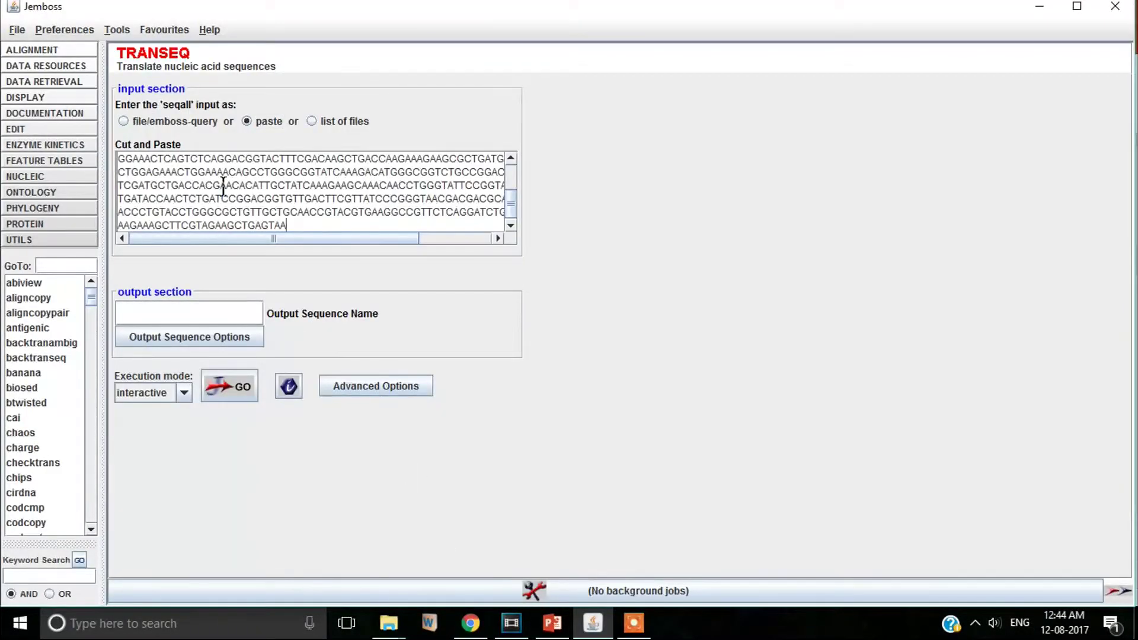
In the additional settings, look at the forward and reverse frame sets, then select reading frame 1
left_click(370, 391)
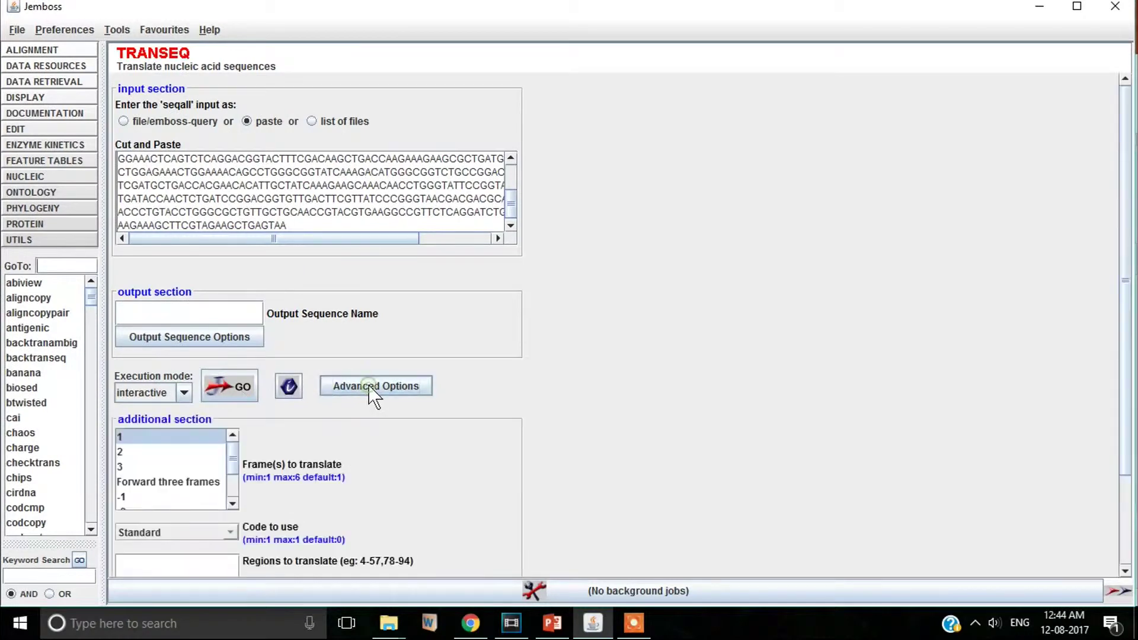
left_click_drag(1124, 356, 1121, 451)
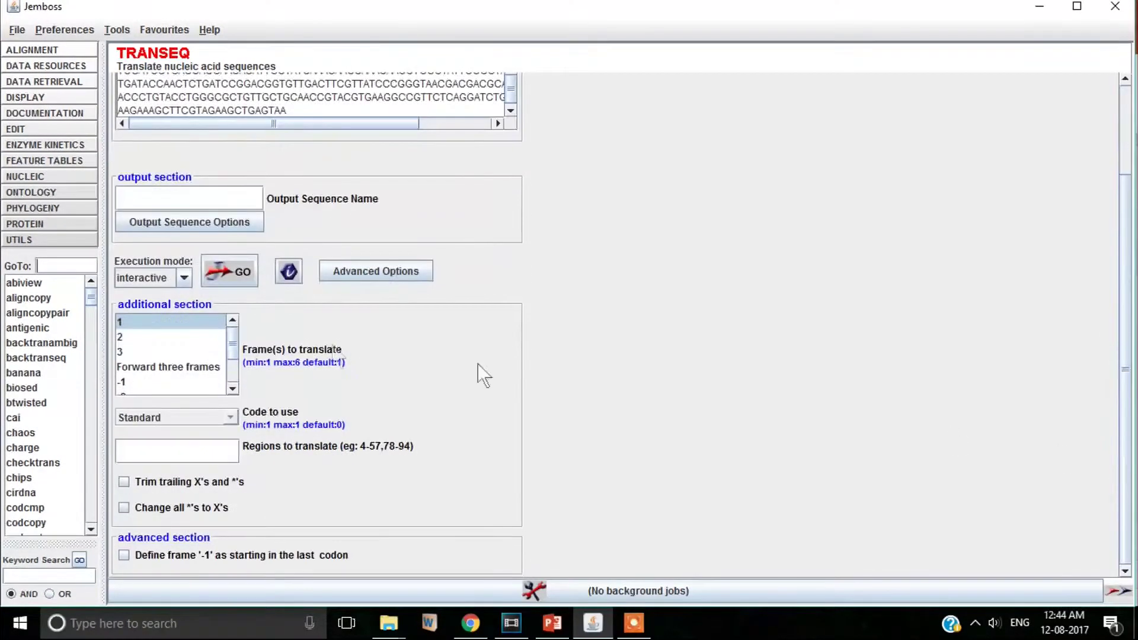
left_click(191, 367)
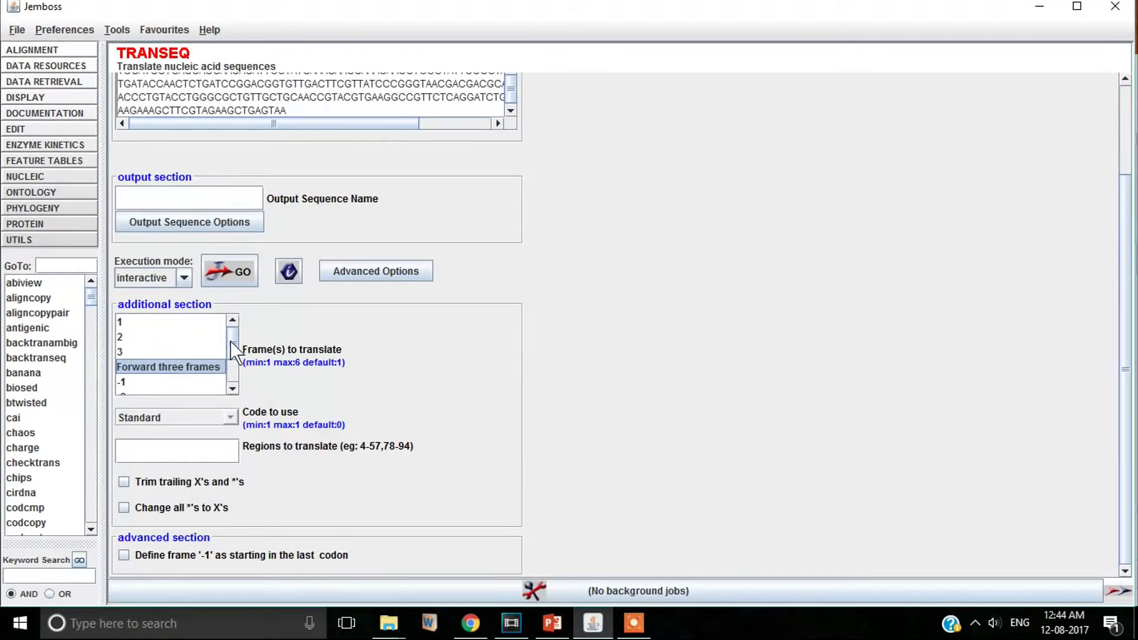
left_click_drag(232, 349, 232, 370)
left_click(161, 372)
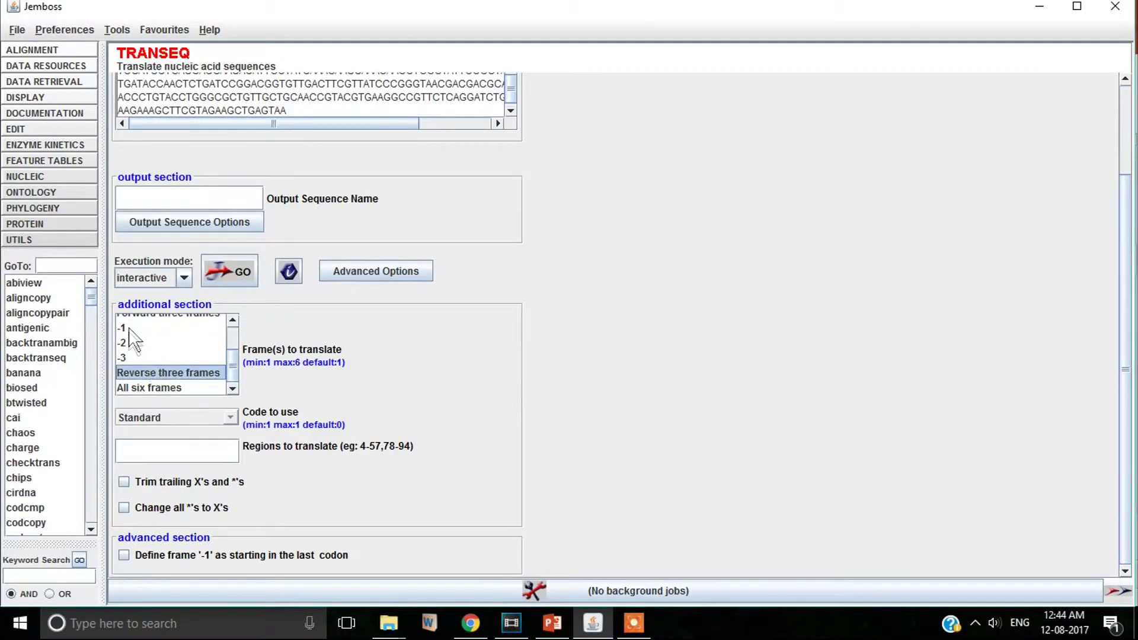
left_click_drag(230, 364, 231, 342)
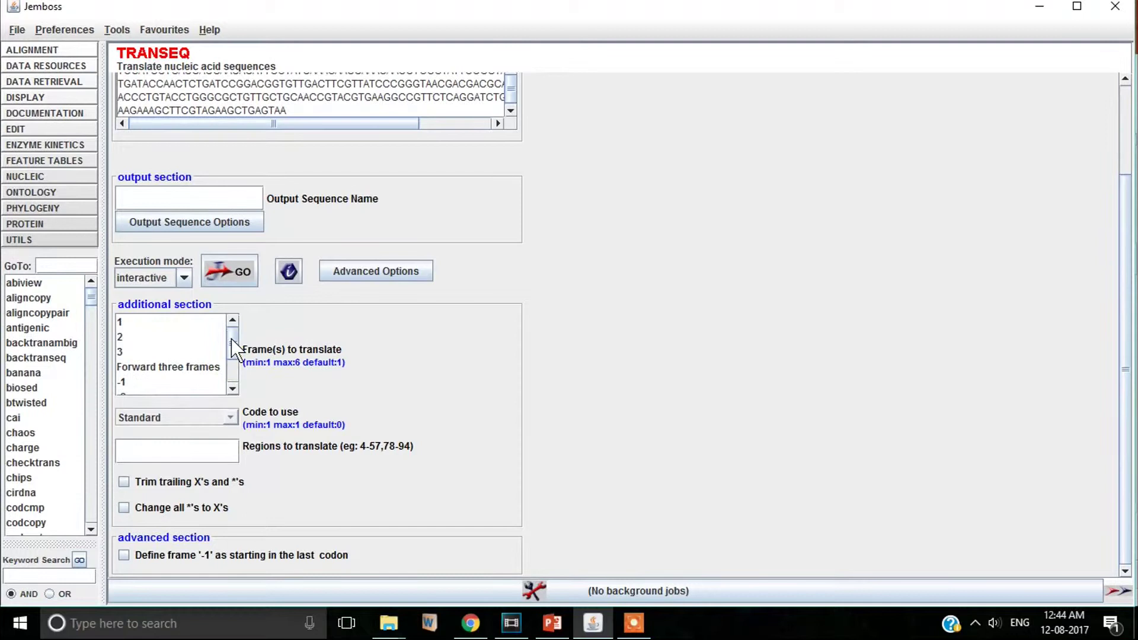
left_click(127, 321)
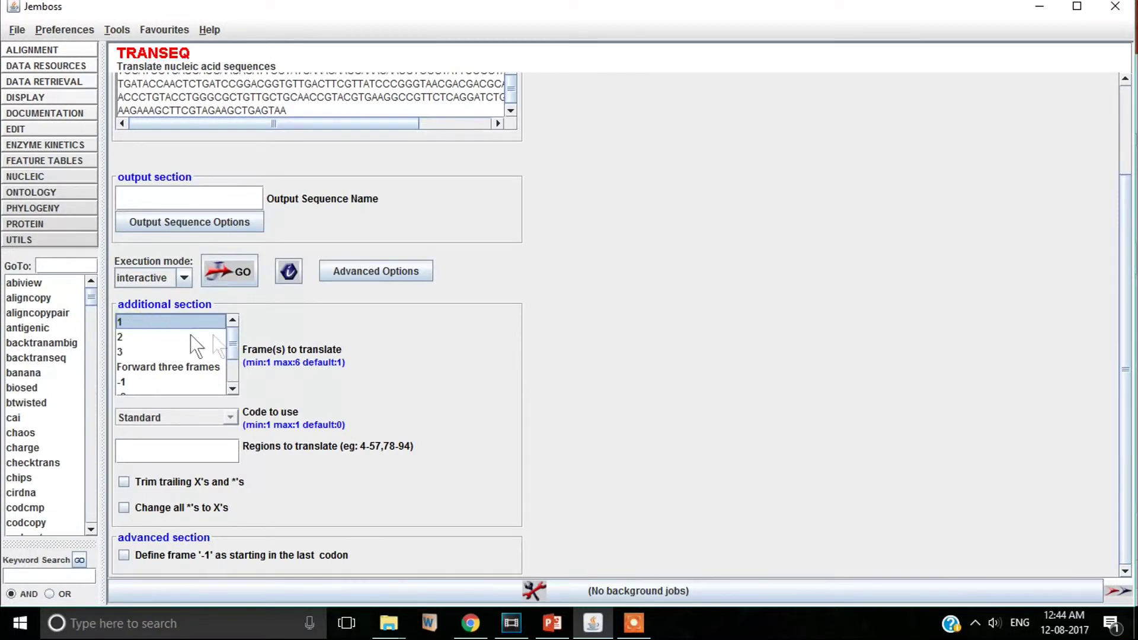
Run TRANSEQ for frame 1 and set the results font size to 16
left_click(225, 270)
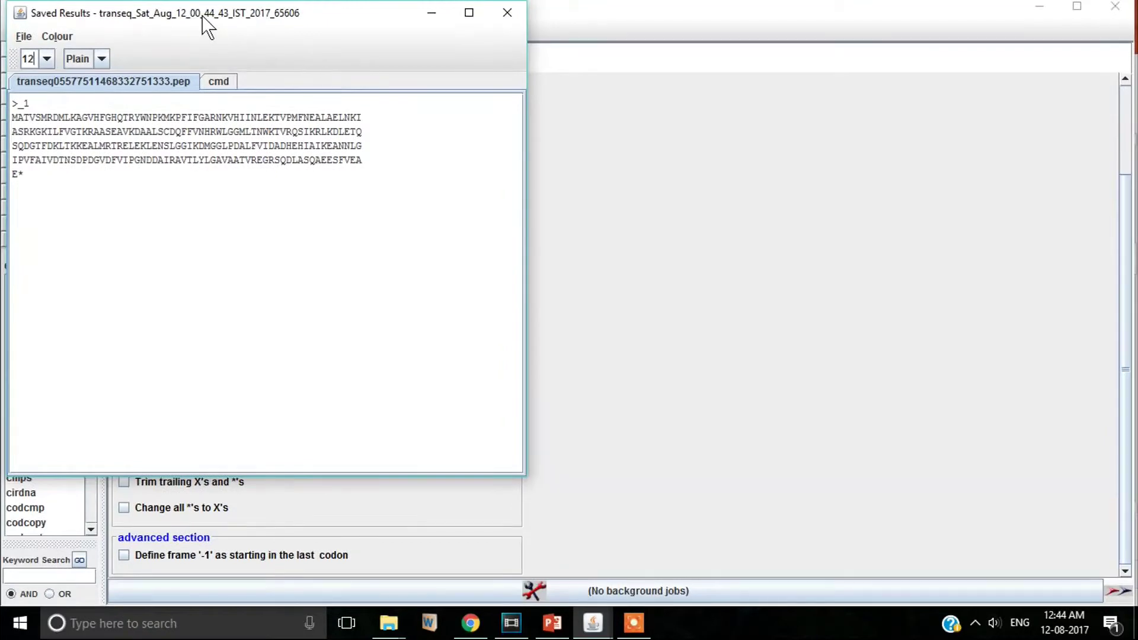
left_click_drag(208, 13, 666, 98)
left_click(506, 144)
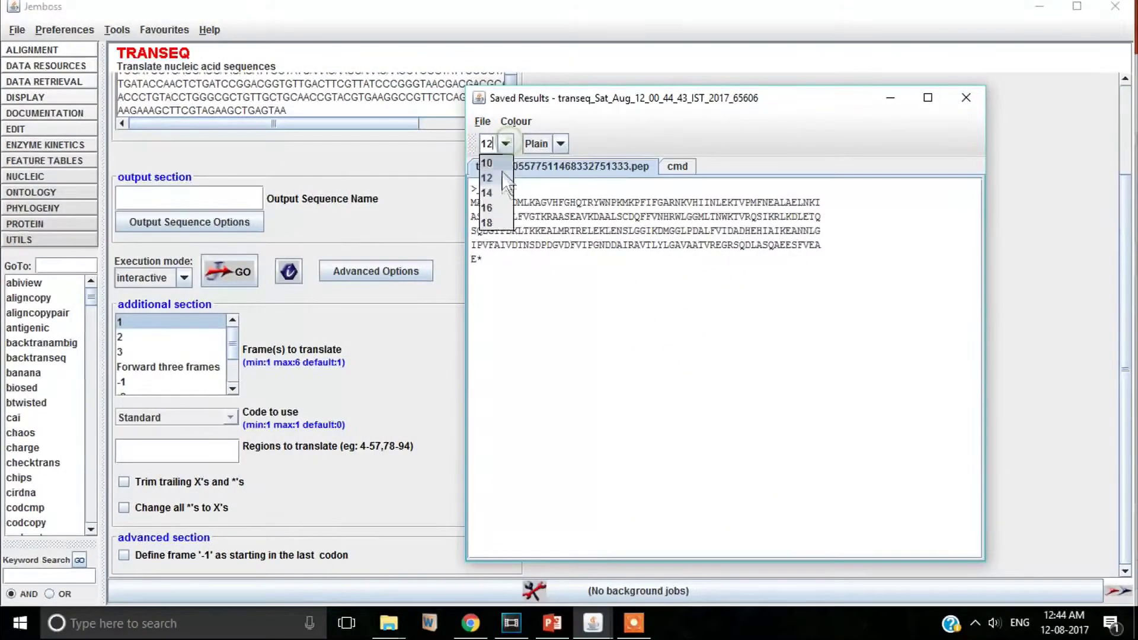
left_click(489, 204)
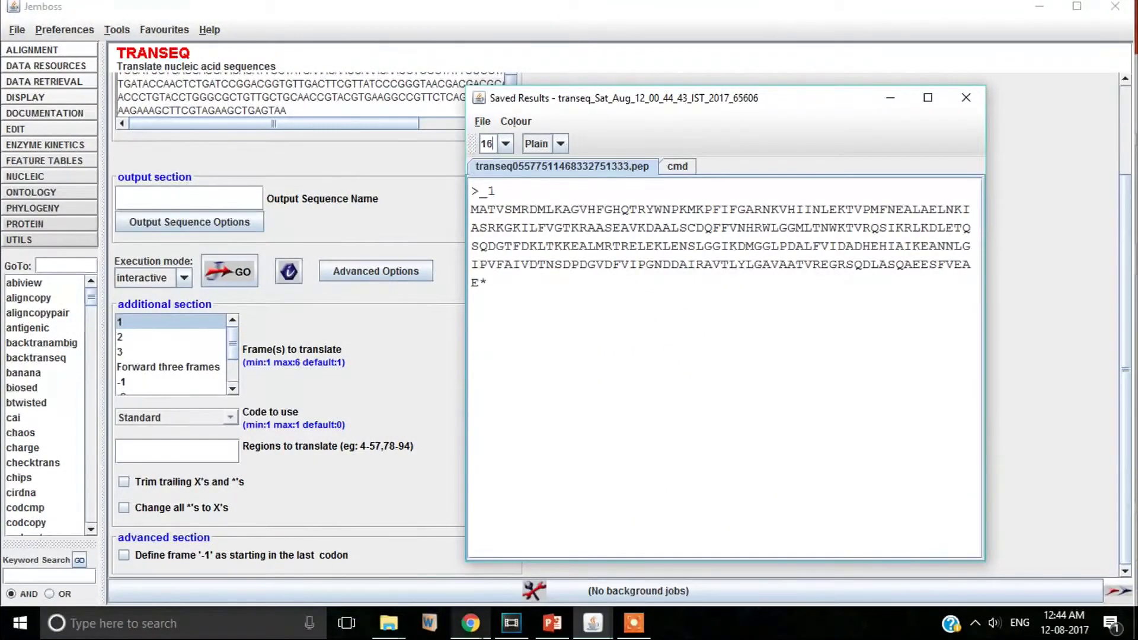
Compare the frame-1 peptide with the UniProt P0A7V0 sequence, marking its terminal stop codon
mouse_move(471, 622)
left_click(450, 468)
left_click(96, 8)
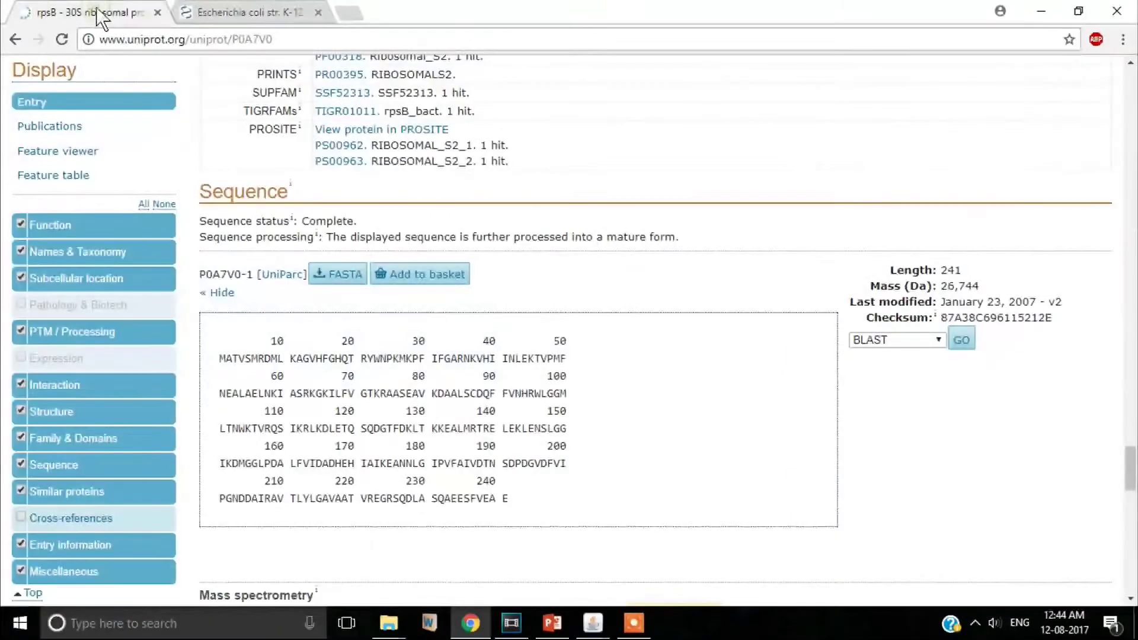
mouse_move(597, 627)
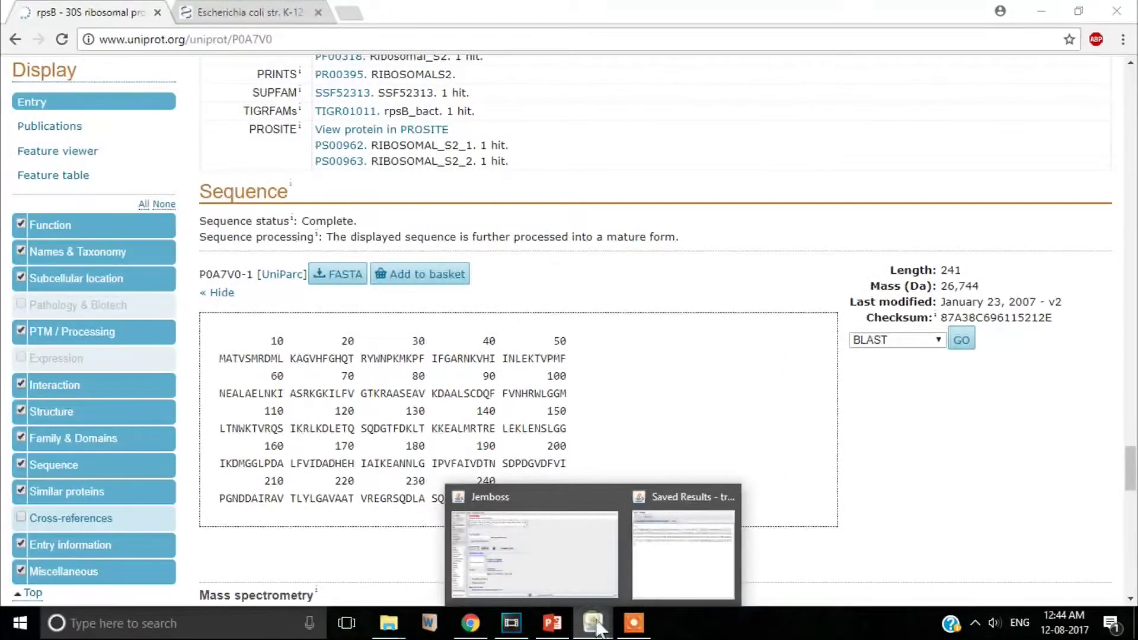
left_click(668, 585)
left_click_drag(560, 101, 729, 123)
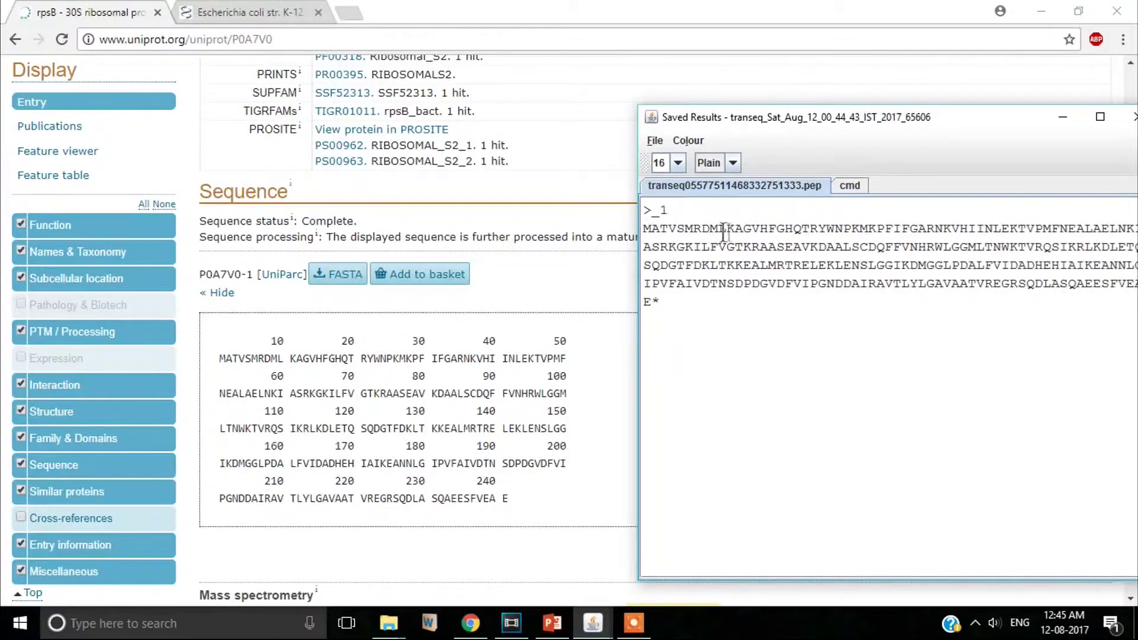
mouse_move(592, 622)
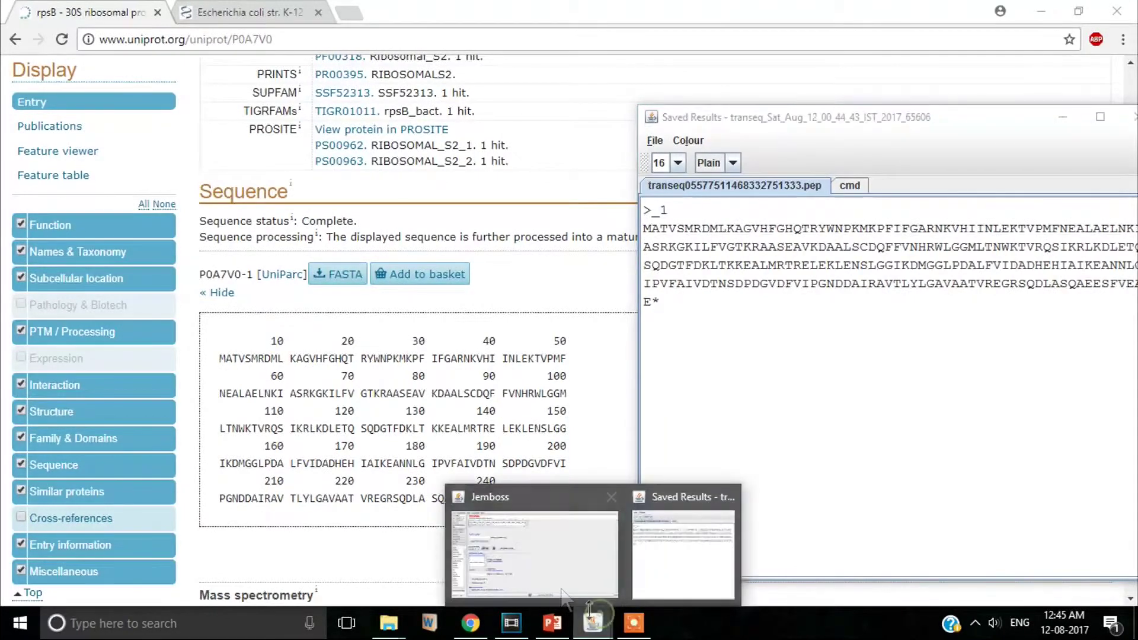
mouse_move(617, 595)
left_click(652, 584)
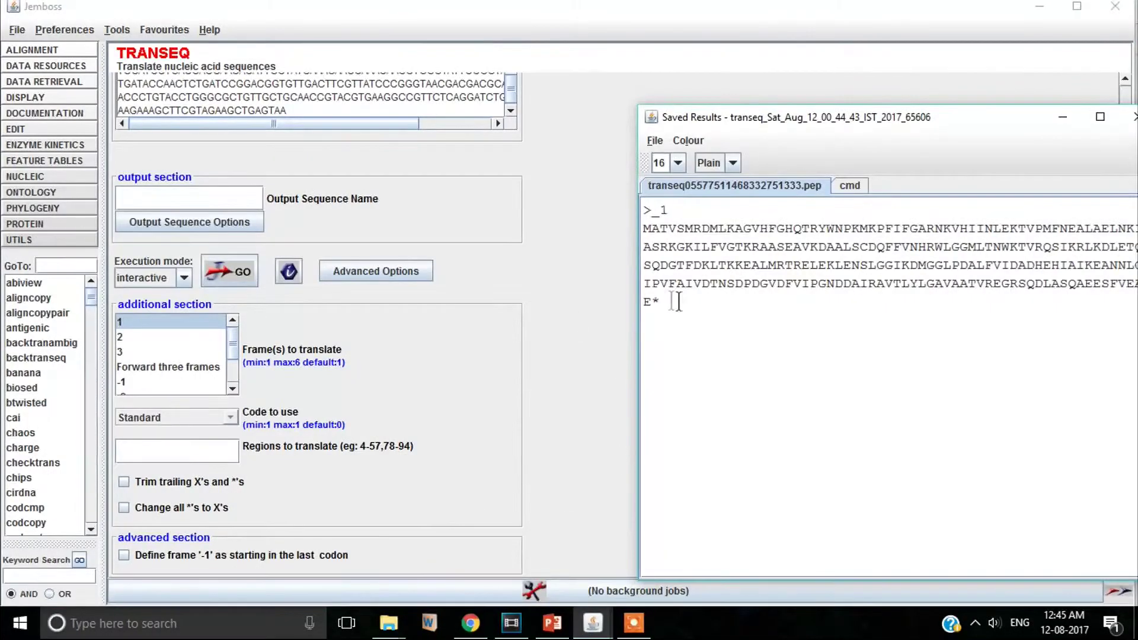
left_click_drag(791, 124, 583, 125)
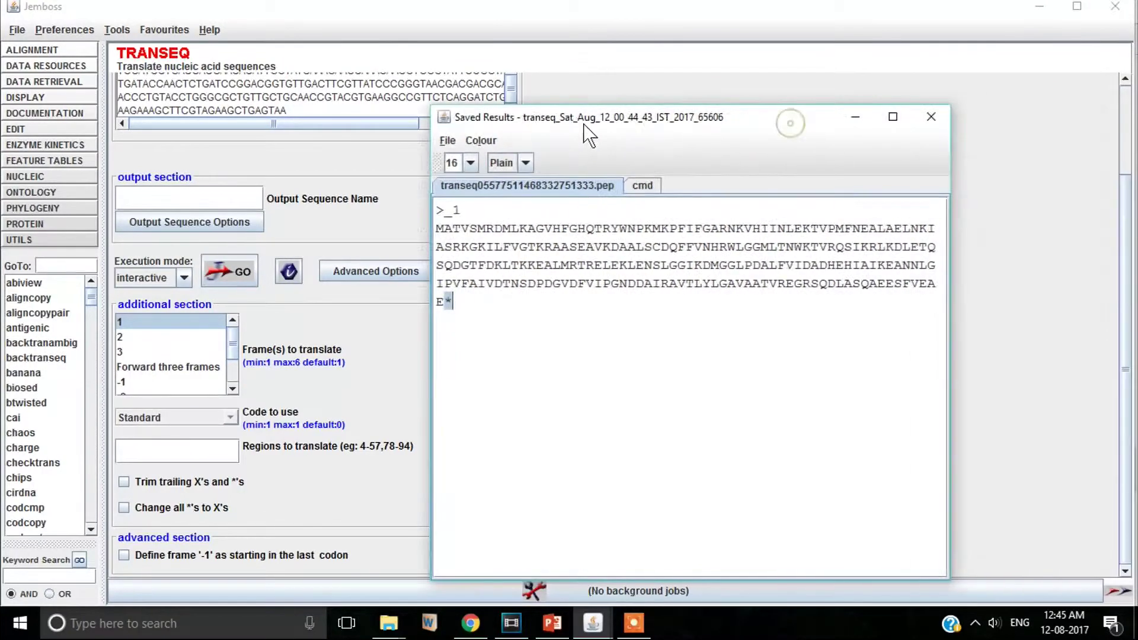
left_click_drag(444, 302, 457, 302)
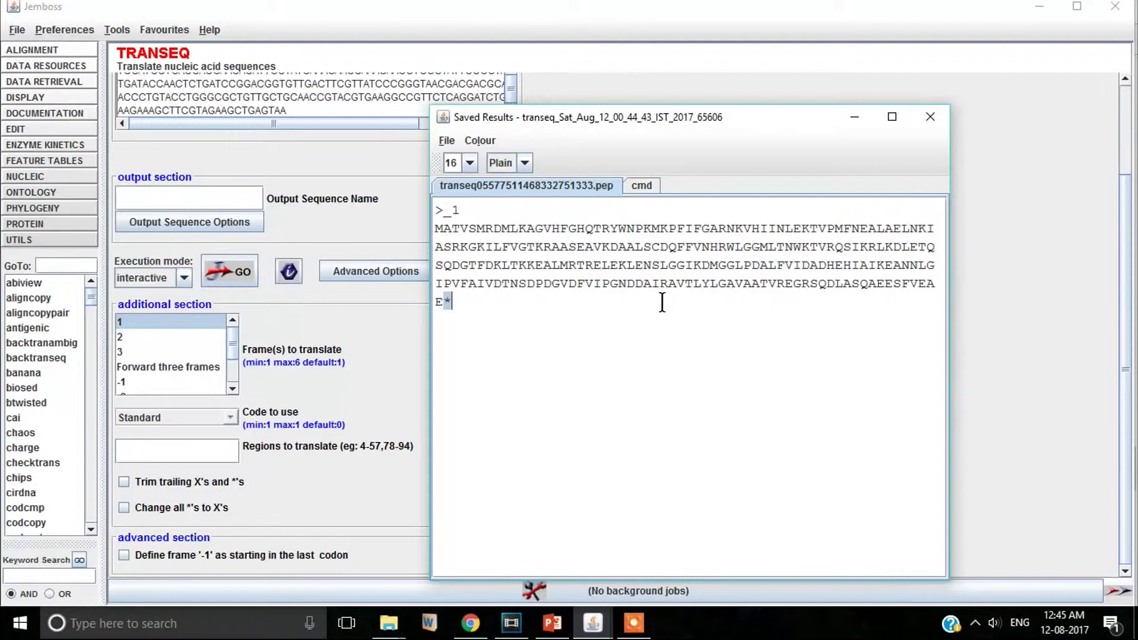
Close the frame-1 results, translate frame 2, and show the output at font size 16
left_click(943, 119)
left_click(138, 336)
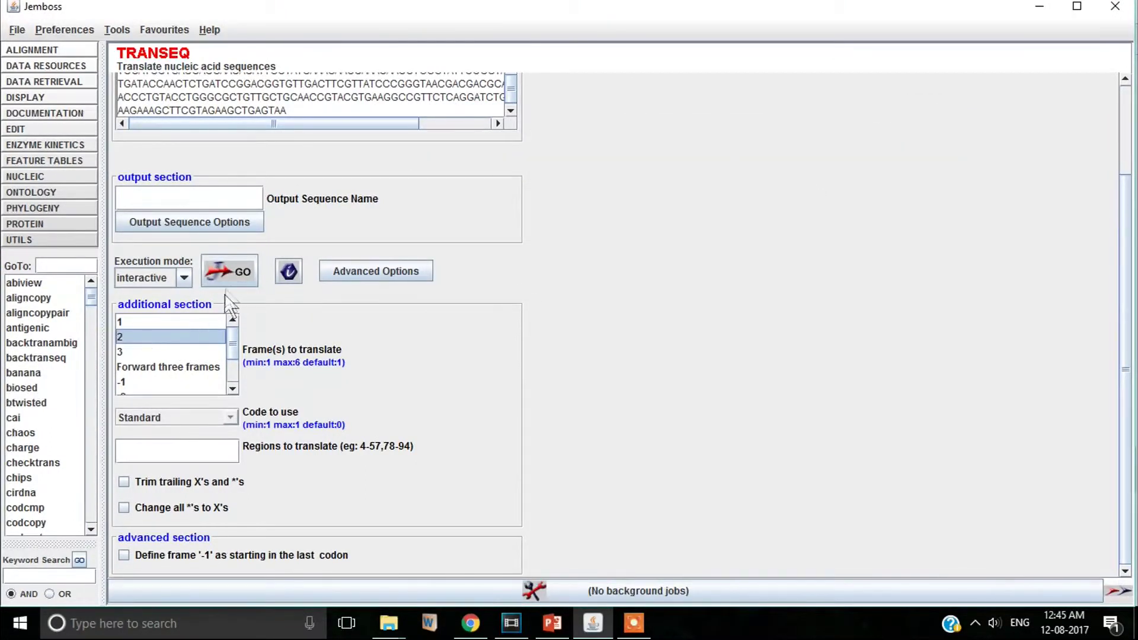
left_click(223, 276)
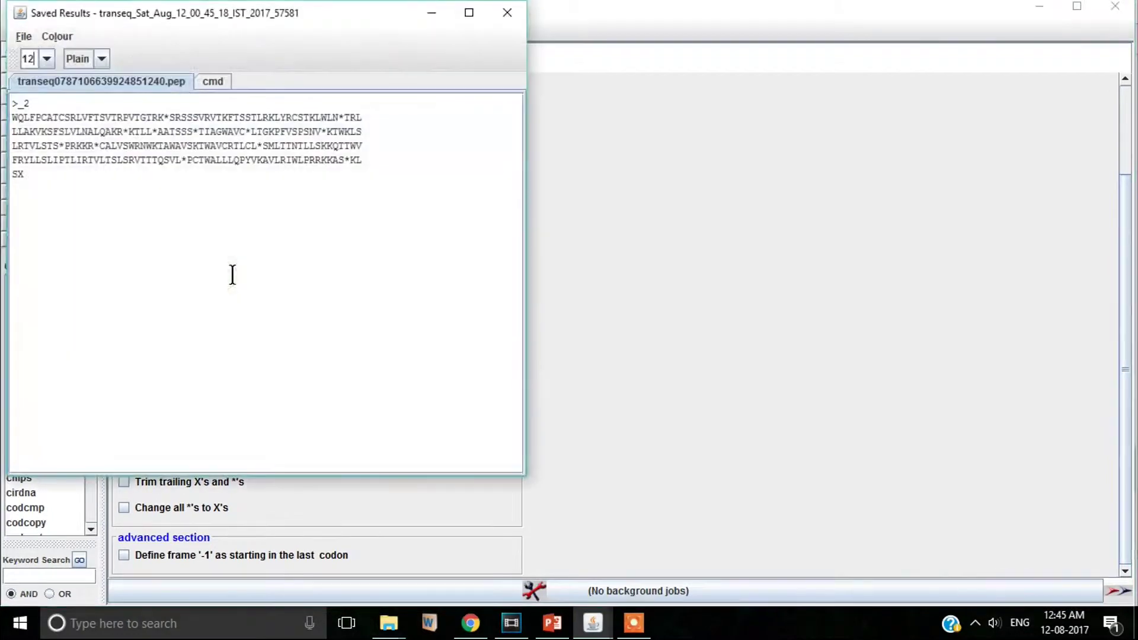
left_click_drag(213, 26, 628, 96)
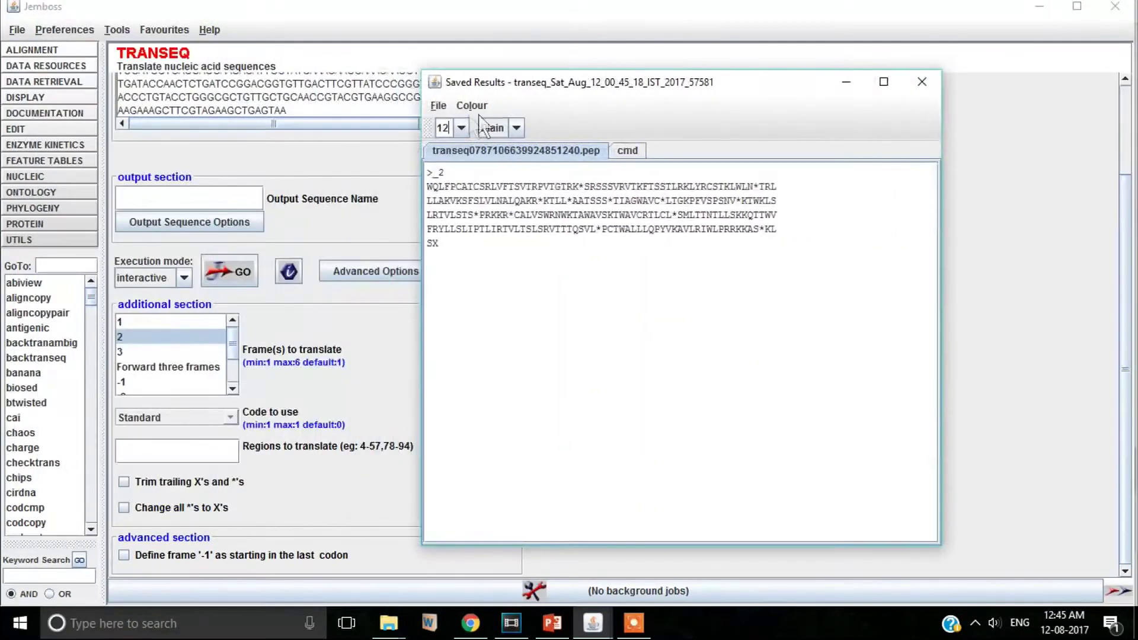
left_click(461, 128)
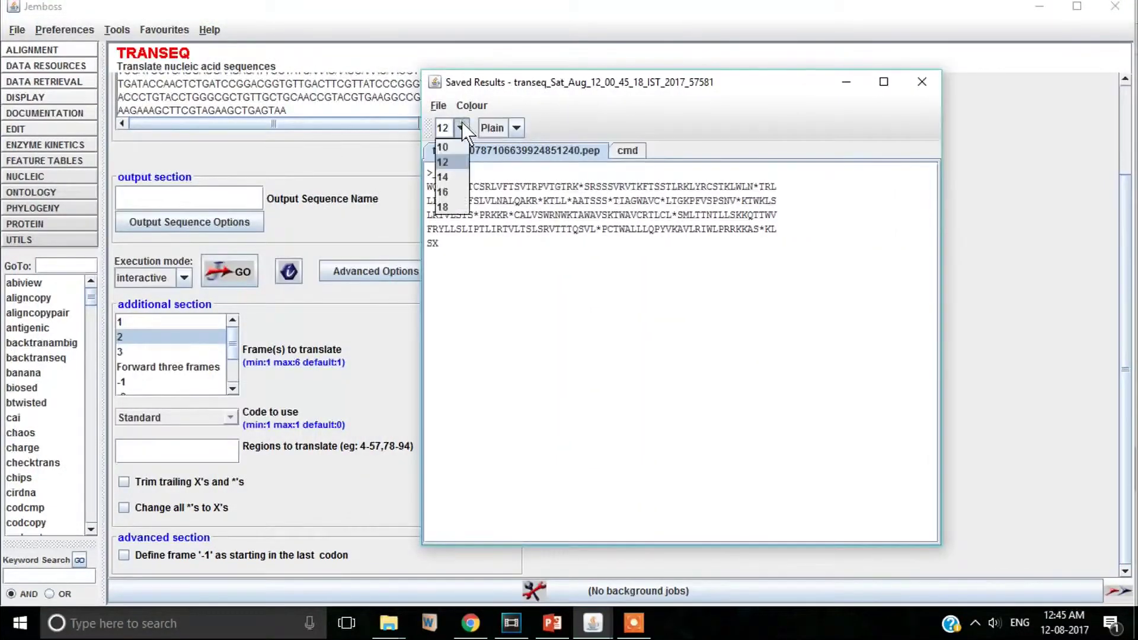
left_click(458, 190)
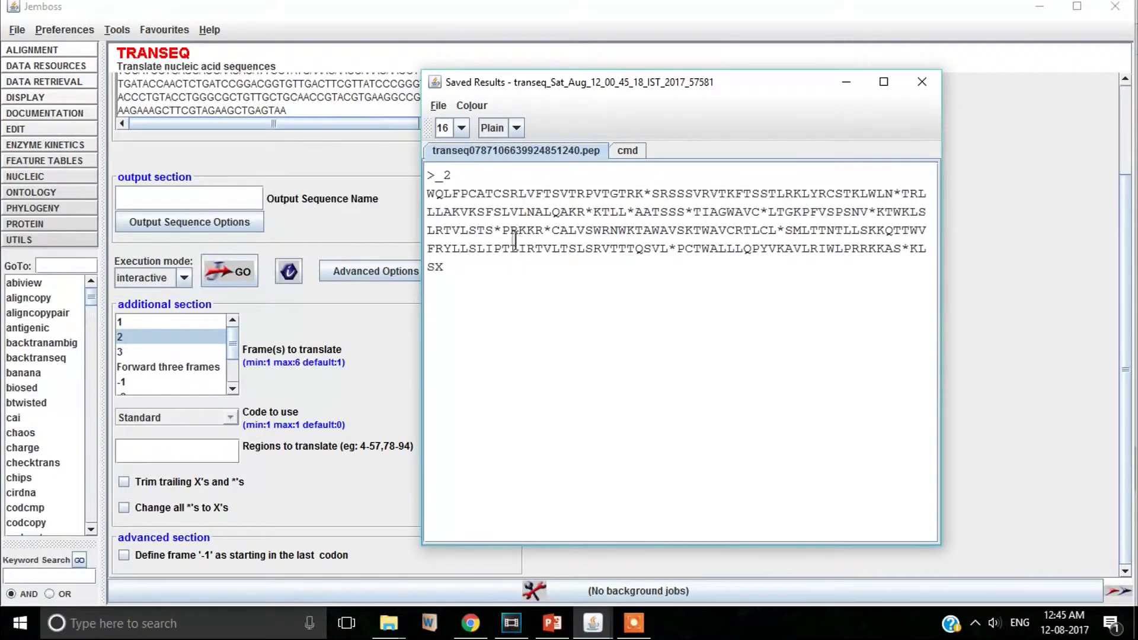
Highlight the frame-2 stop codons after PRKKR, QAKR, AATSSS, TIAGWAVC, CRTLCL and SPSNV
double_click(545, 228)
double_click(590, 212)
double_click(689, 215)
double_click(764, 214)
double_click(781, 230)
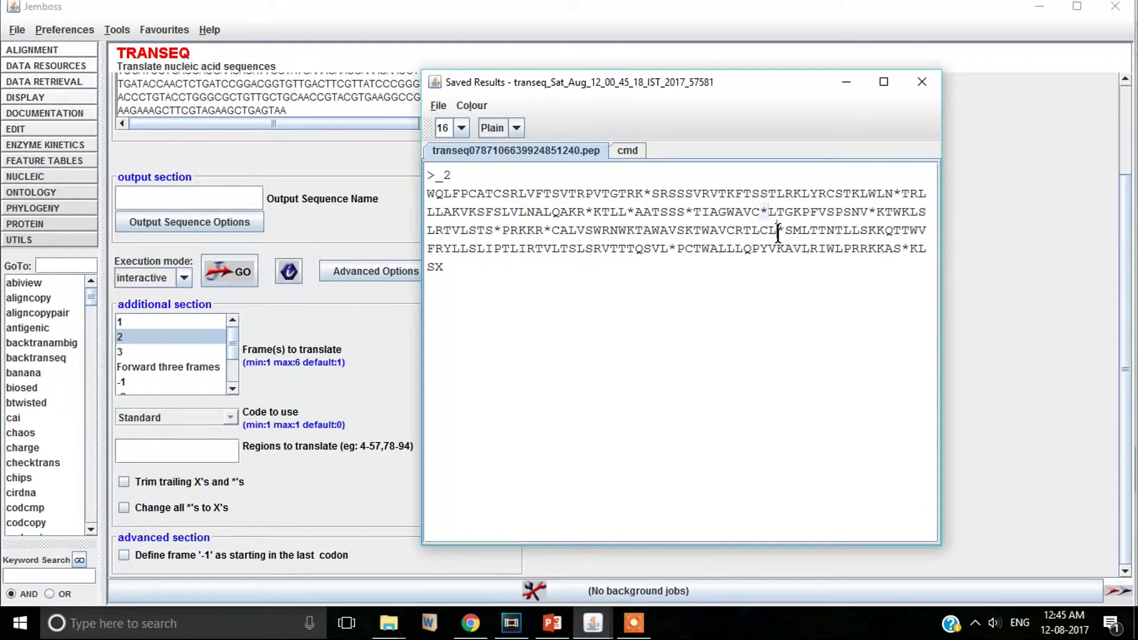
double_click(871, 213)
Highlight further frame-2 stop codons after KLWLN, QSVL and KKAS
double_click(897, 194)
double_click(671, 248)
double_click(905, 249)
Translate frame 3 at font size 16 and highlight the stop codon after LRYPG
left_click(922, 83)
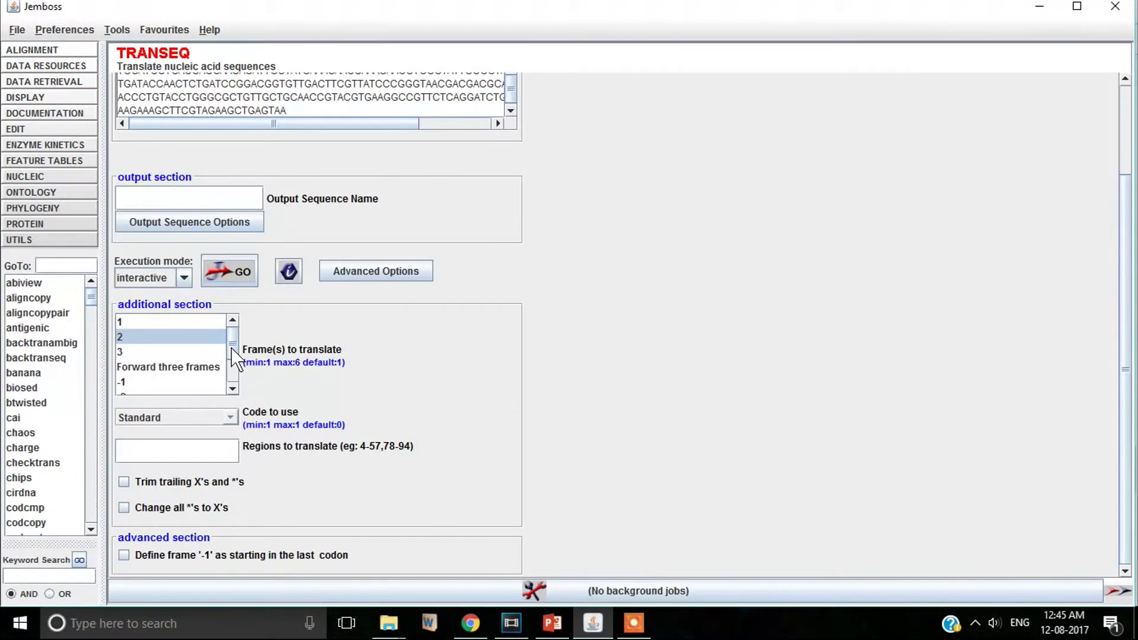
left_click(186, 352)
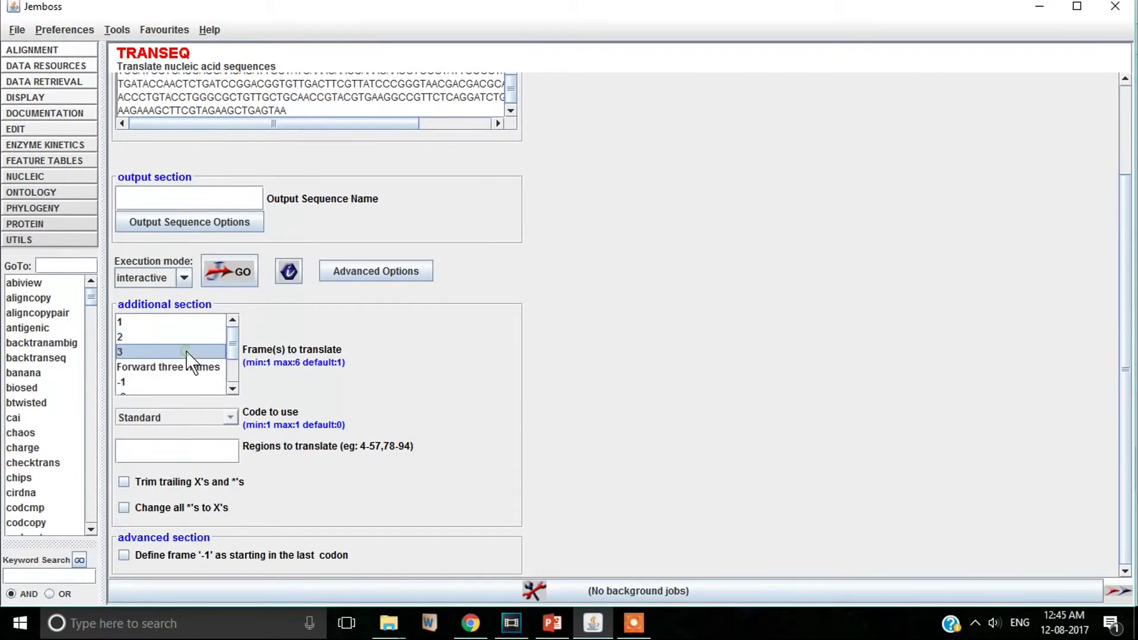
left_click(214, 278)
left_click_drag(236, 51, 686, 114)
left_click(475, 150)
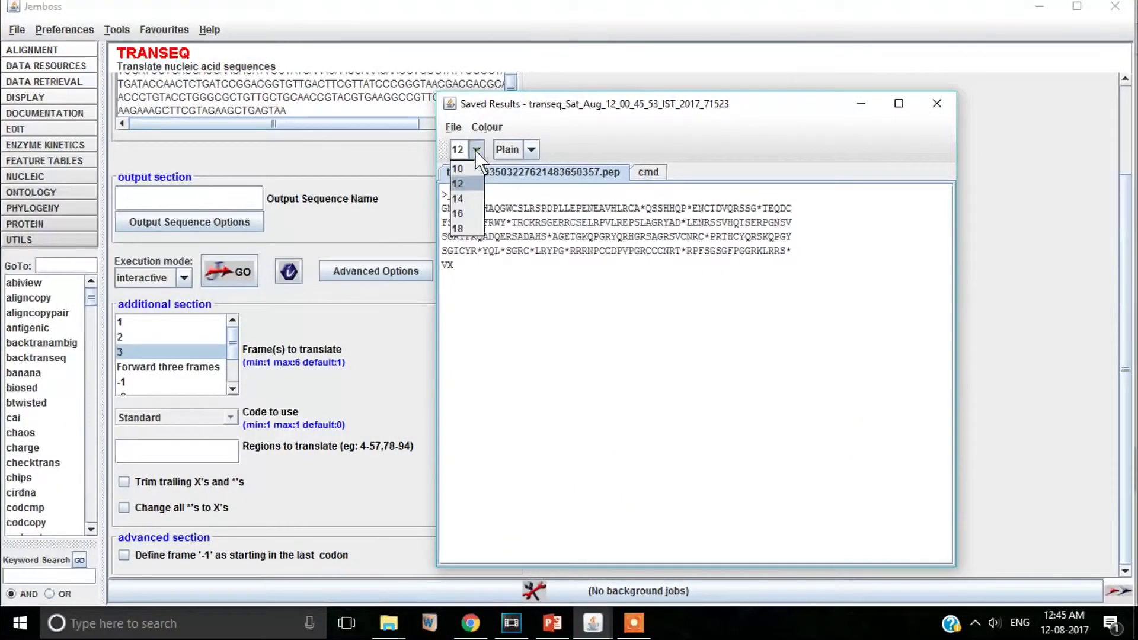
left_click(460, 214)
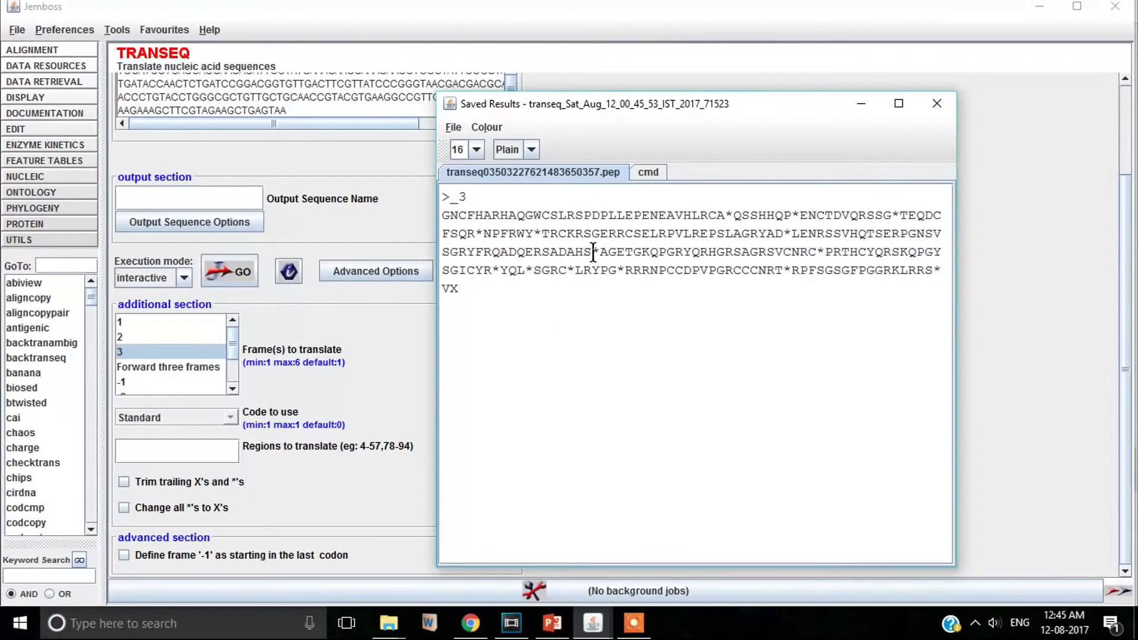
left_click_drag(617, 270, 631, 270)
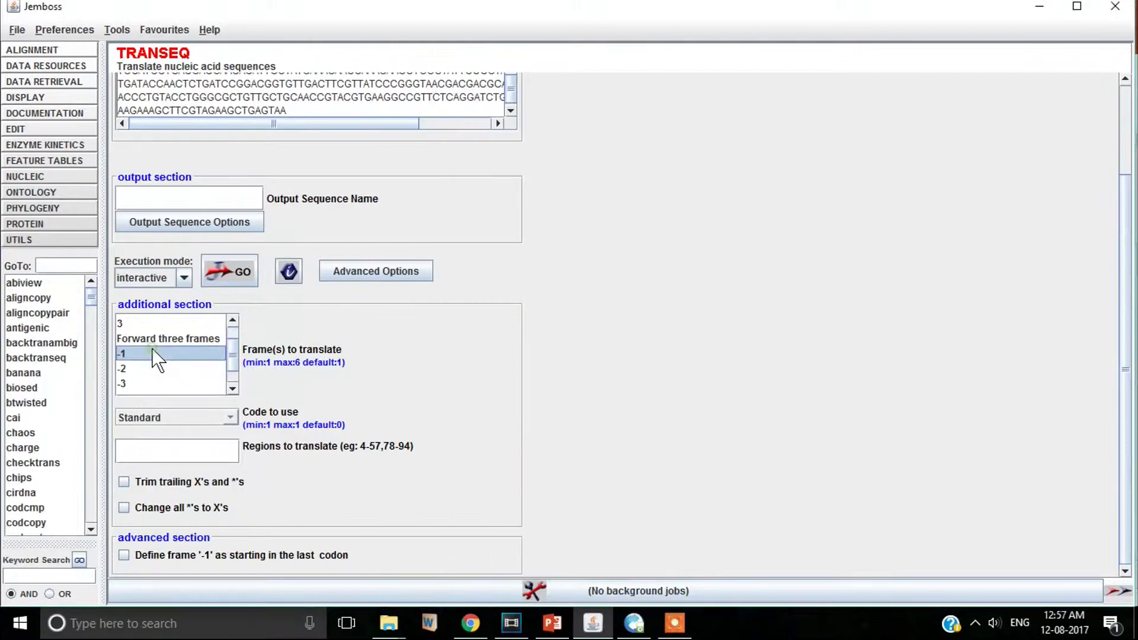
Keep the Standard genetic code and translate frame -1, viewing its peptide at font size 16
left_click(234, 418)
left_click(186, 439)
left_click(230, 271)
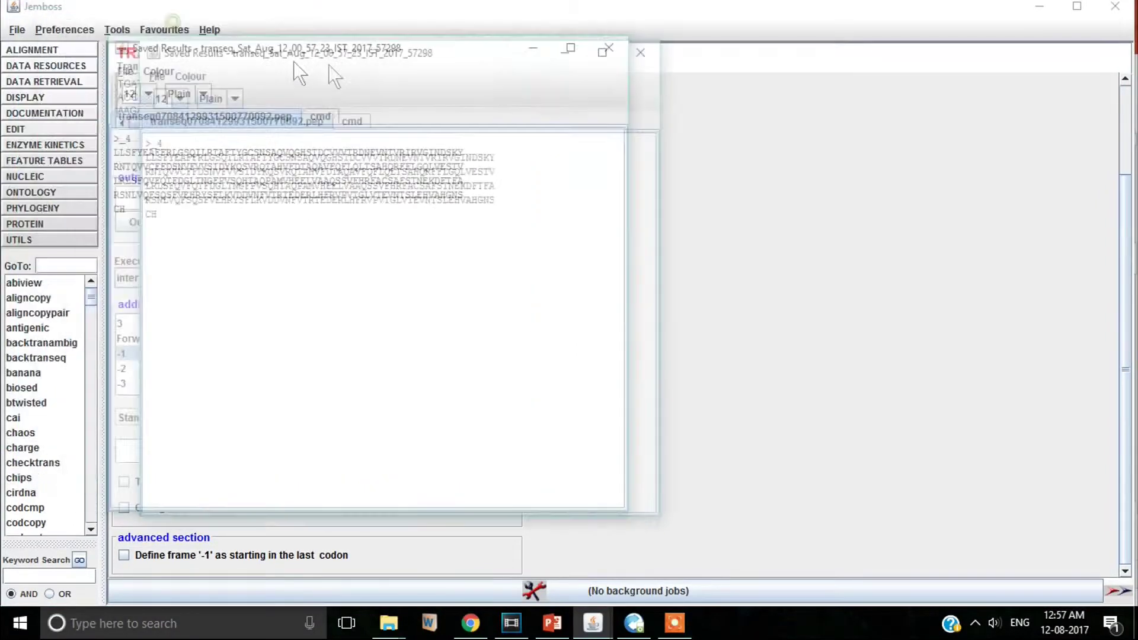
left_click(312, 105)
left_click(299, 170)
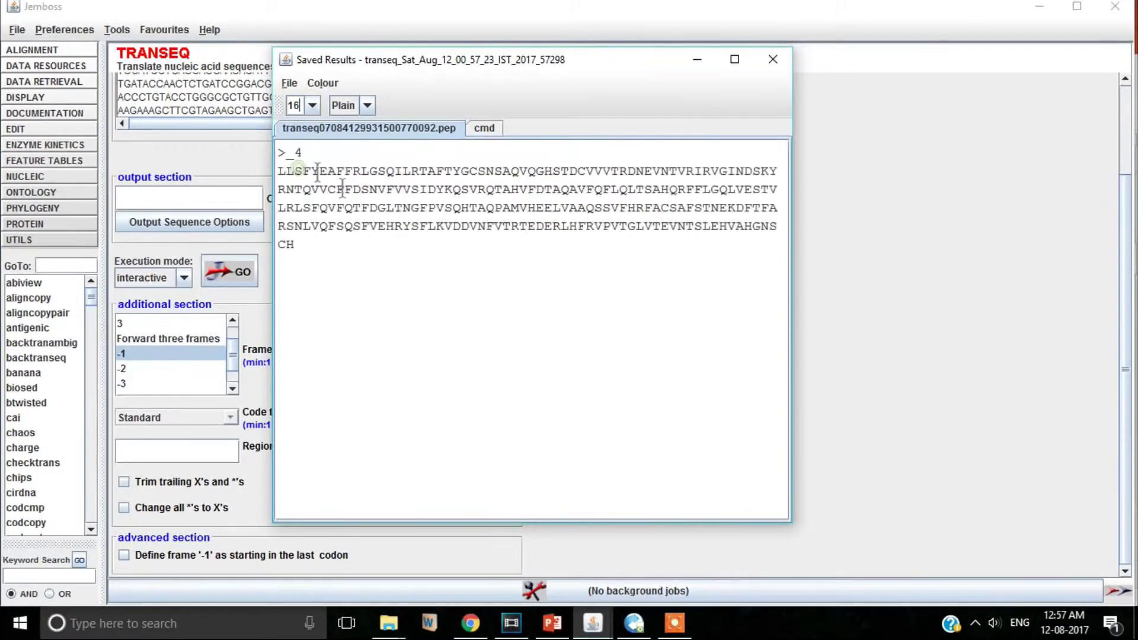
left_click_drag(356, 249, 248, 172)
left_click(341, 242)
Close the results, translate reverse frame -2 and show its peptide at font size 16
left_click(774, 58)
left_click(134, 368)
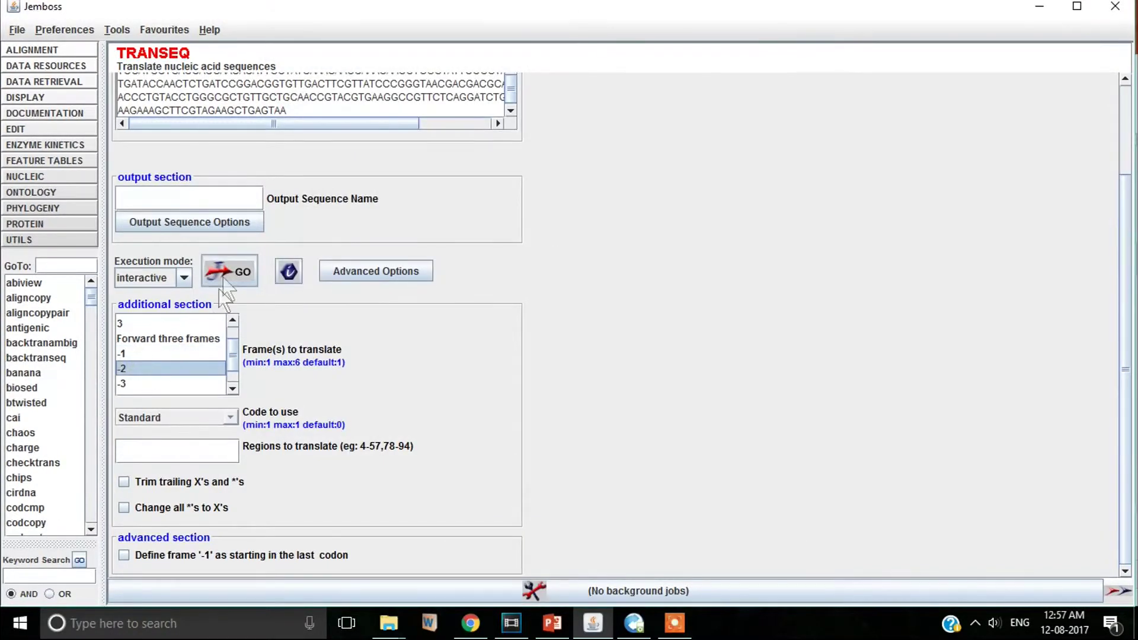
left_click(224, 280)
left_click_drag(246, 22, 554, 133)
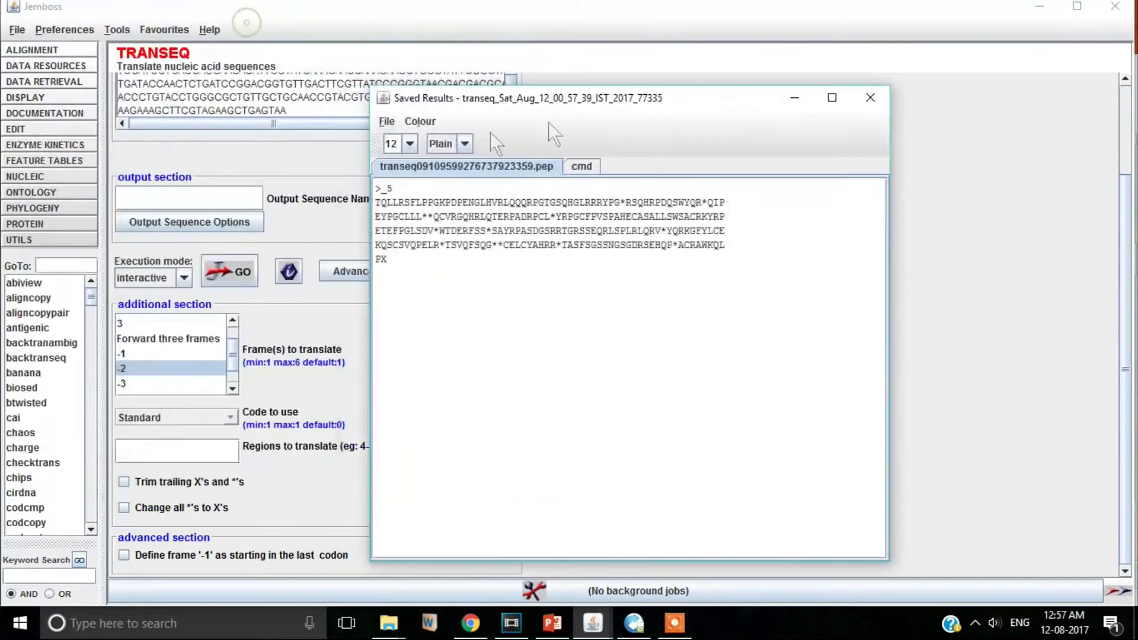
left_click(409, 143)
left_click(396, 207)
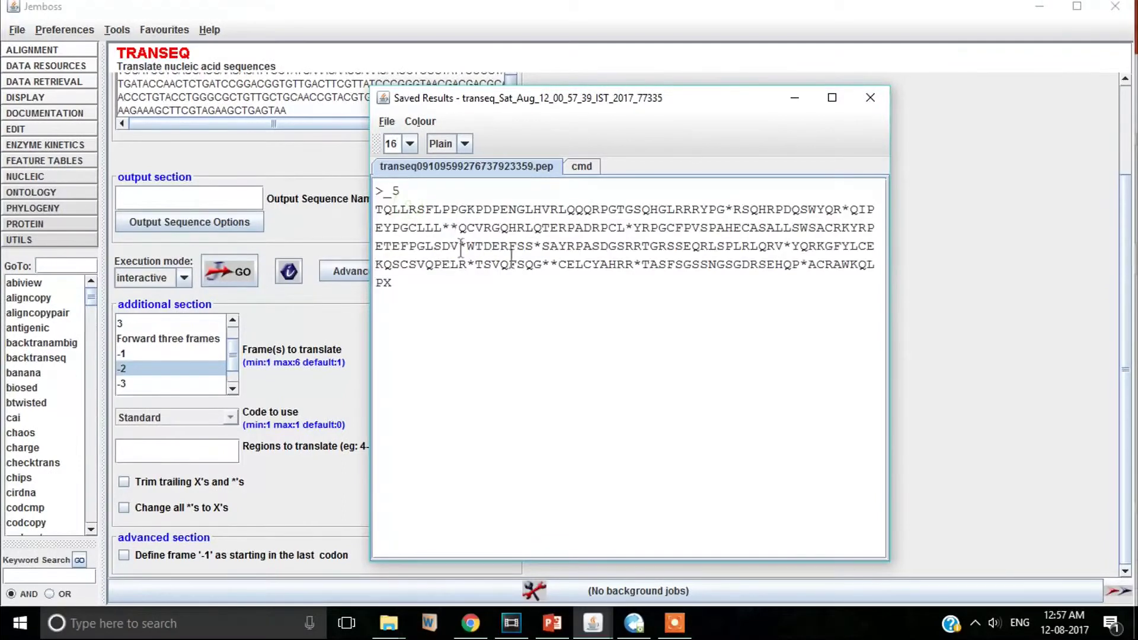
Close the results, translate reverse frame -3 and show it at font size 16
left_click(866, 98)
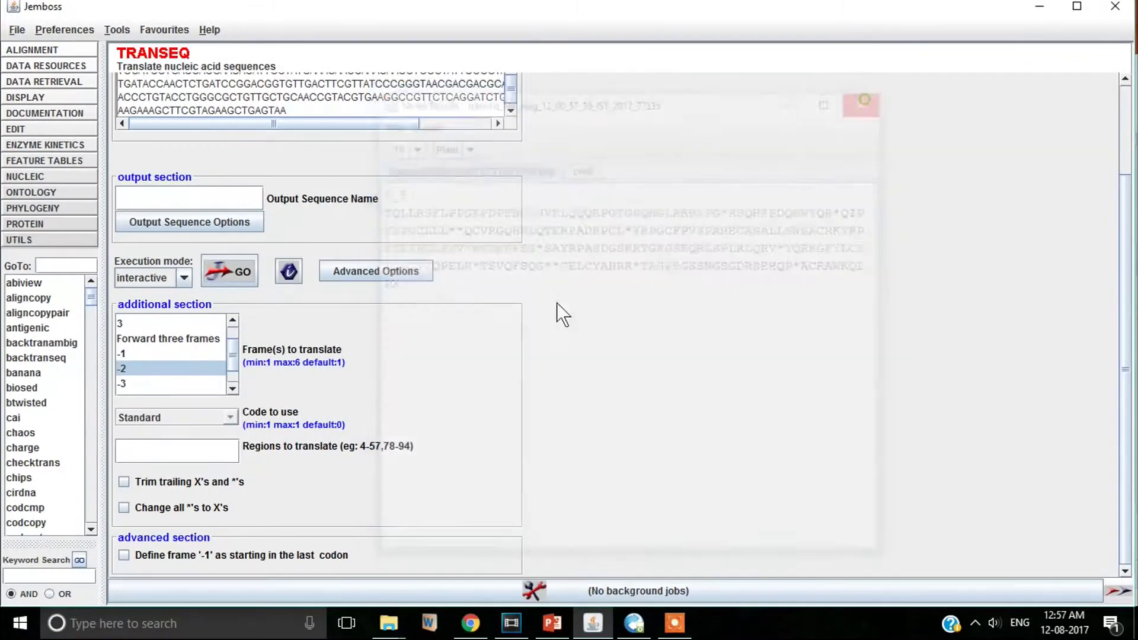
left_click(147, 384)
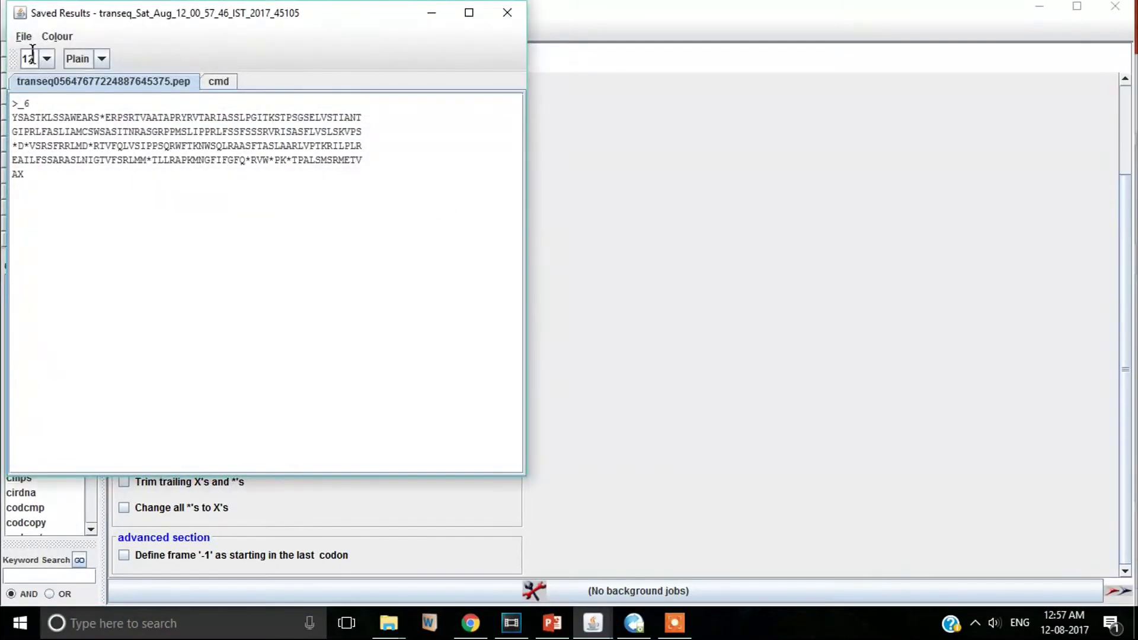
left_click(46, 58)
left_click(28, 123)
left_click_drag(178, 13, 542, 92)
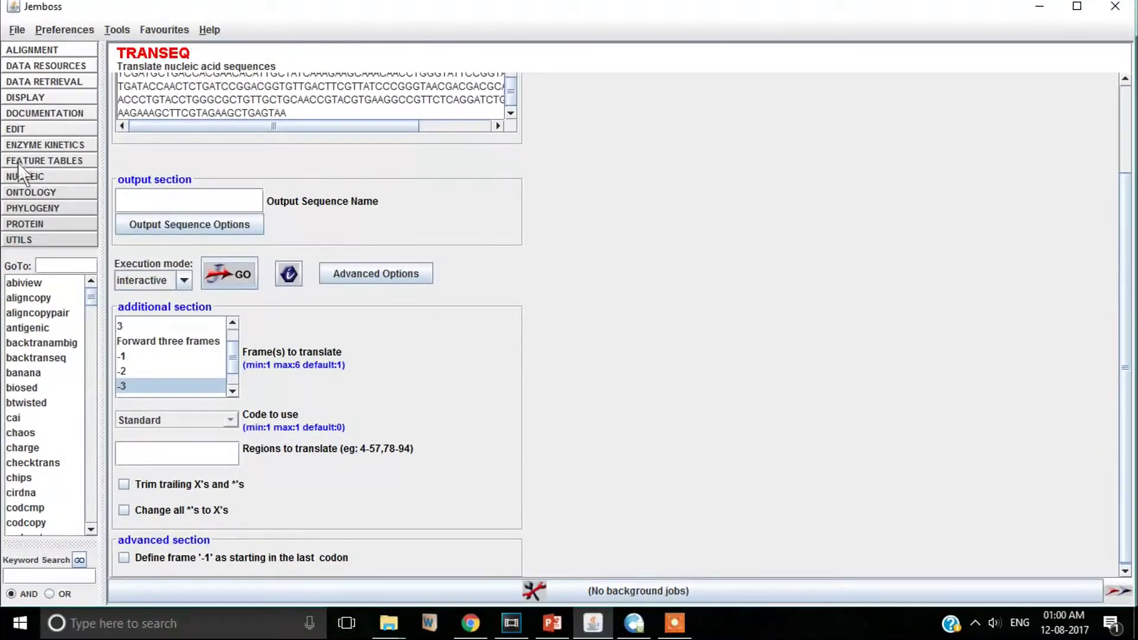
Open SIXPACK with paste input and select the full rpsB FASTA sequence on the NCBI page
left_click(20, 171)
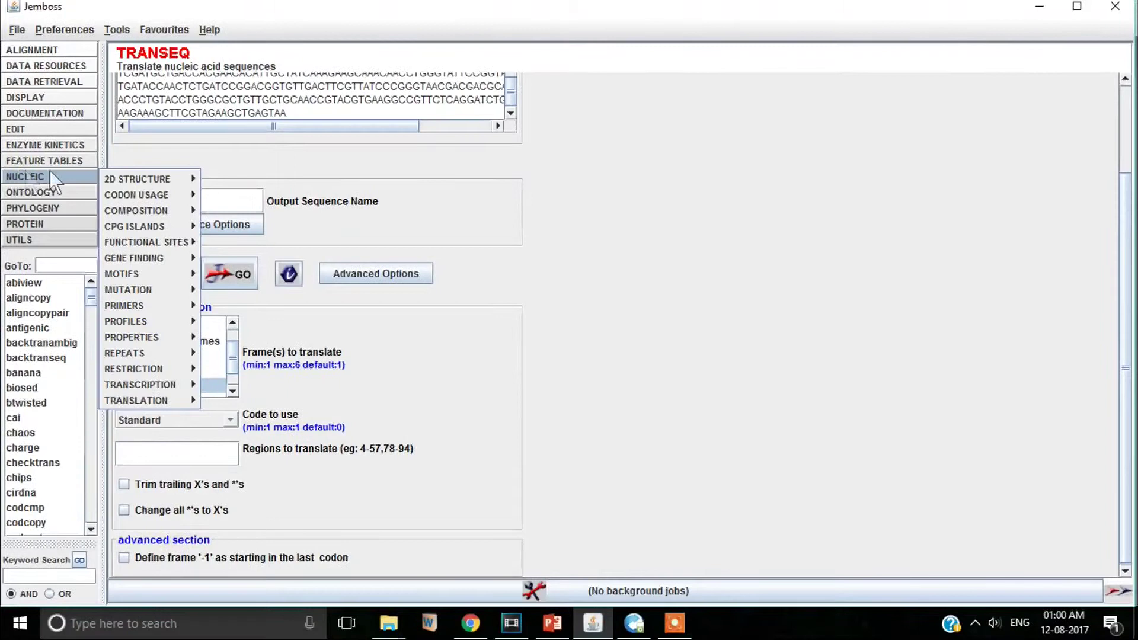
mouse_move(177, 401)
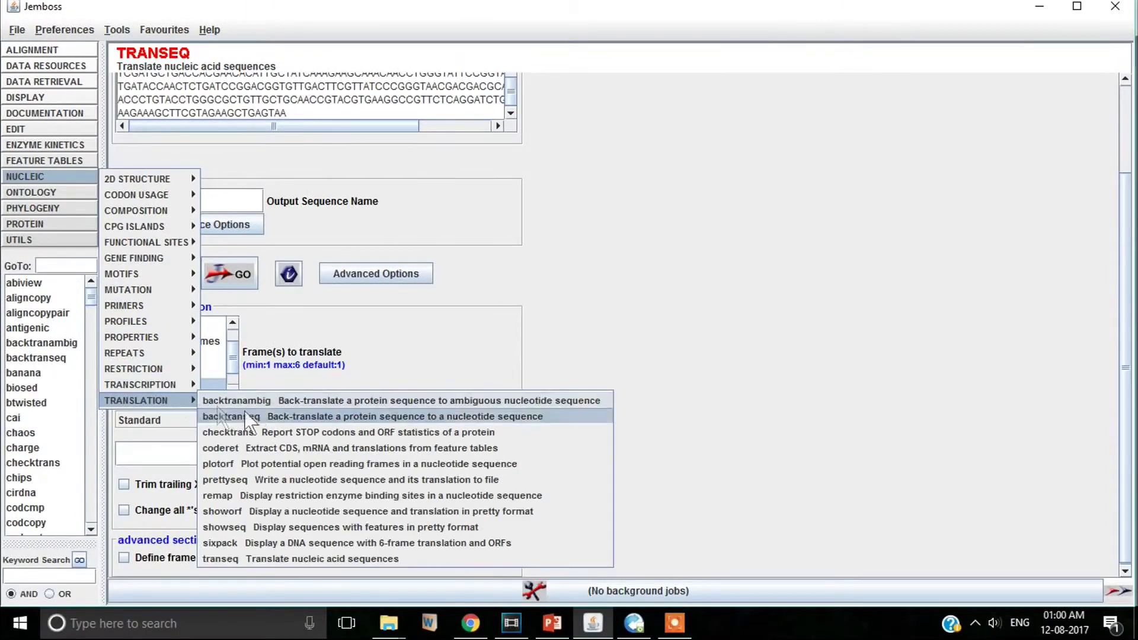
left_click(265, 543)
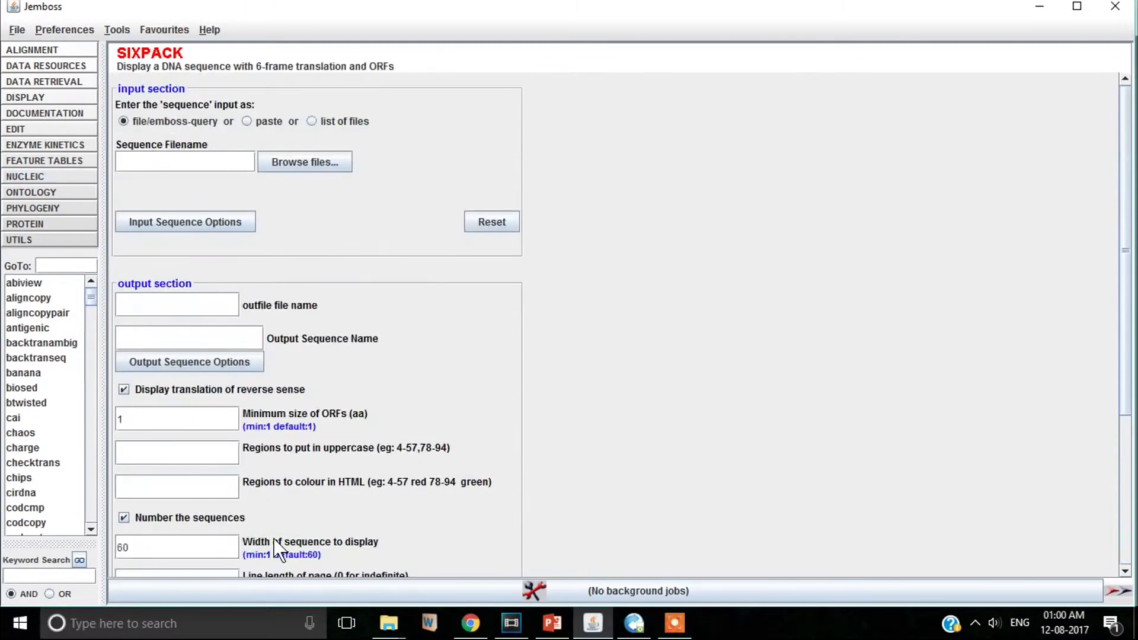
left_click(246, 121)
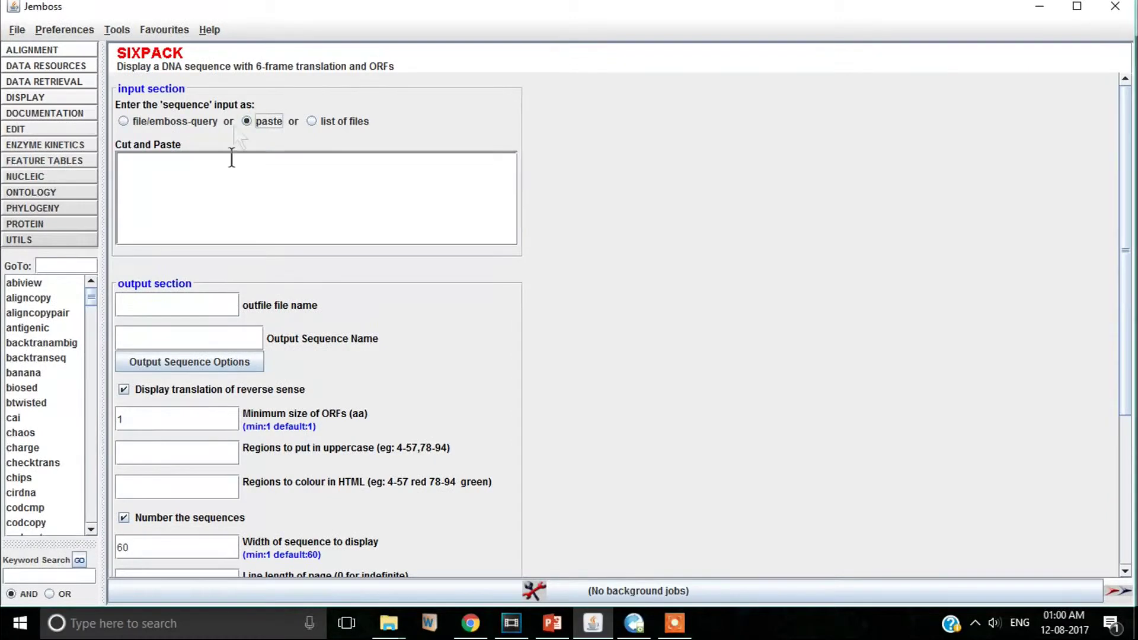
left_click(470, 622)
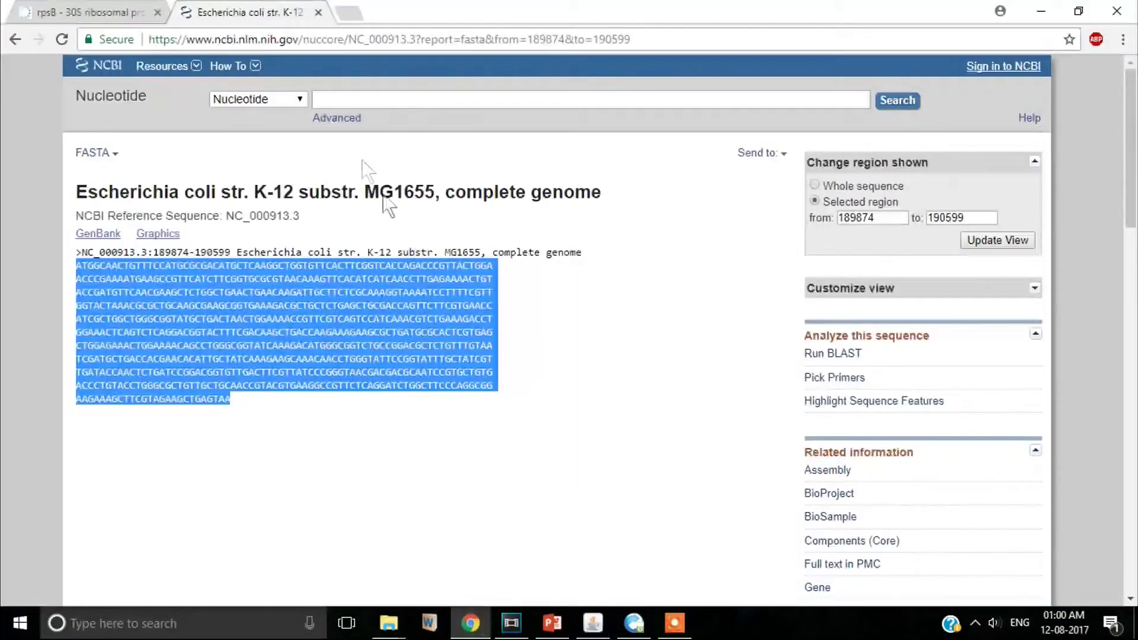
left_click(230, 335)
left_click_drag(77, 265, 249, 413)
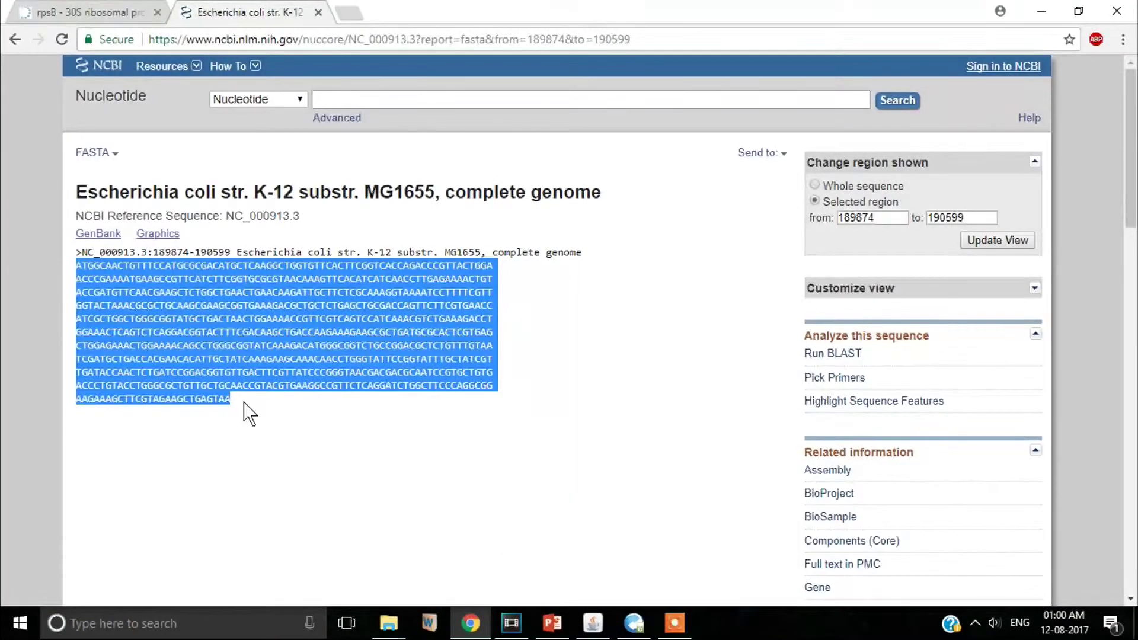
Paste the rpsB DNA into SIXPACK and set the minimum ORF size to 20
left_click(470, 623)
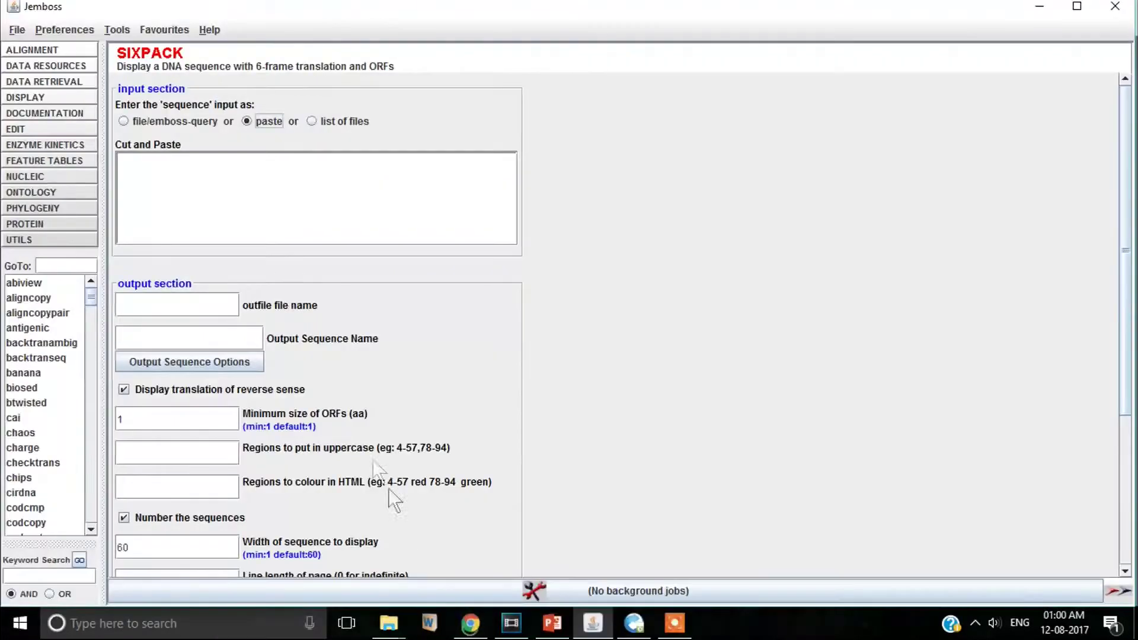
left_click(239, 186)
key("ctrl+v")
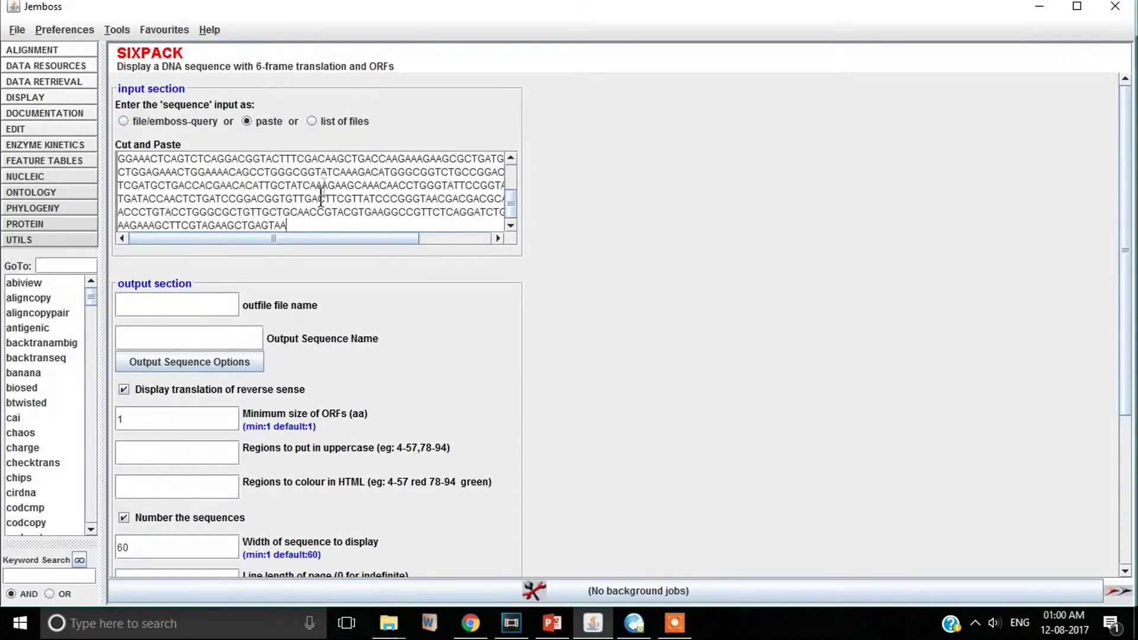
scroll(364, 195, "down", 10)
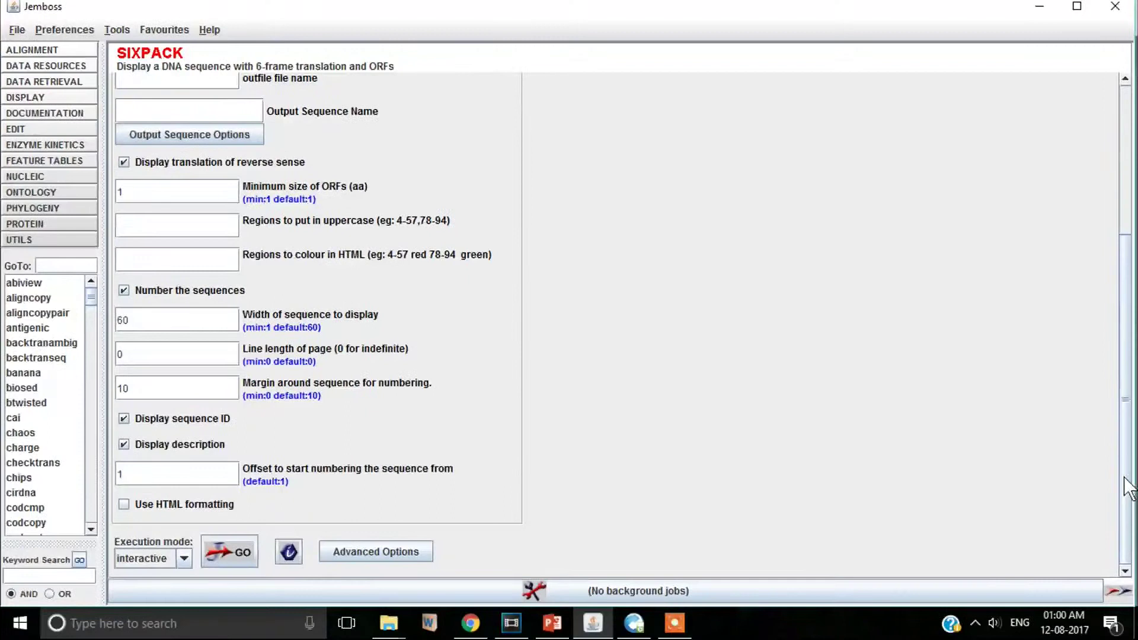
double_click(132, 192)
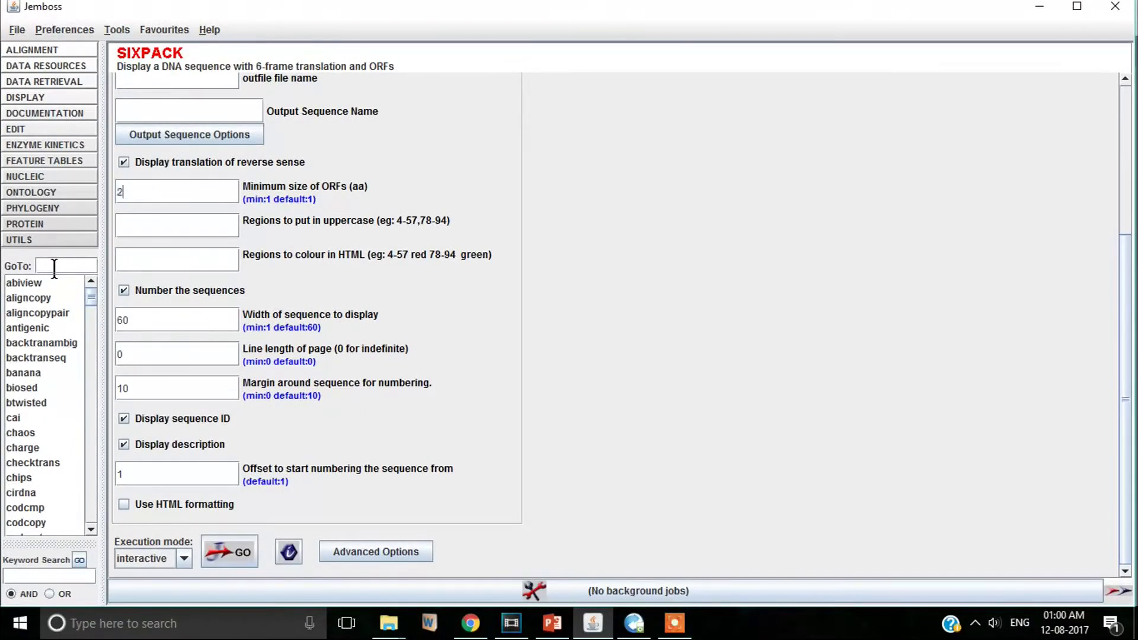
type("20")
Keep the Standard genetic code in the additional options and run SIXPACK
left_click(358, 551)
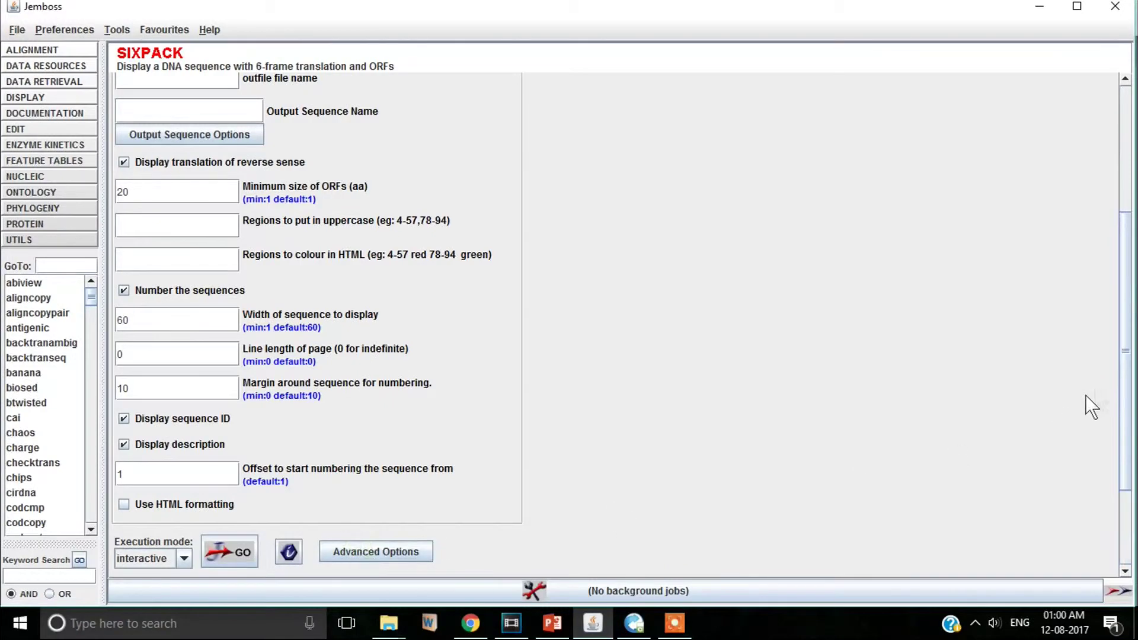
left_click_drag(1124, 372, 1111, 463)
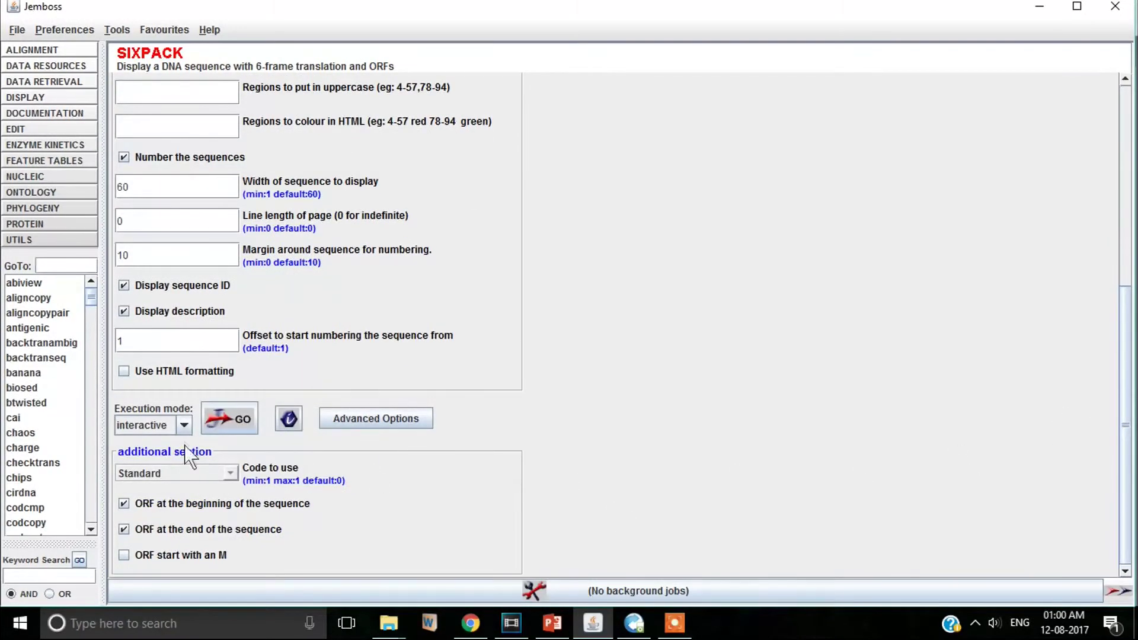
left_click(230, 473)
left_click(177, 490)
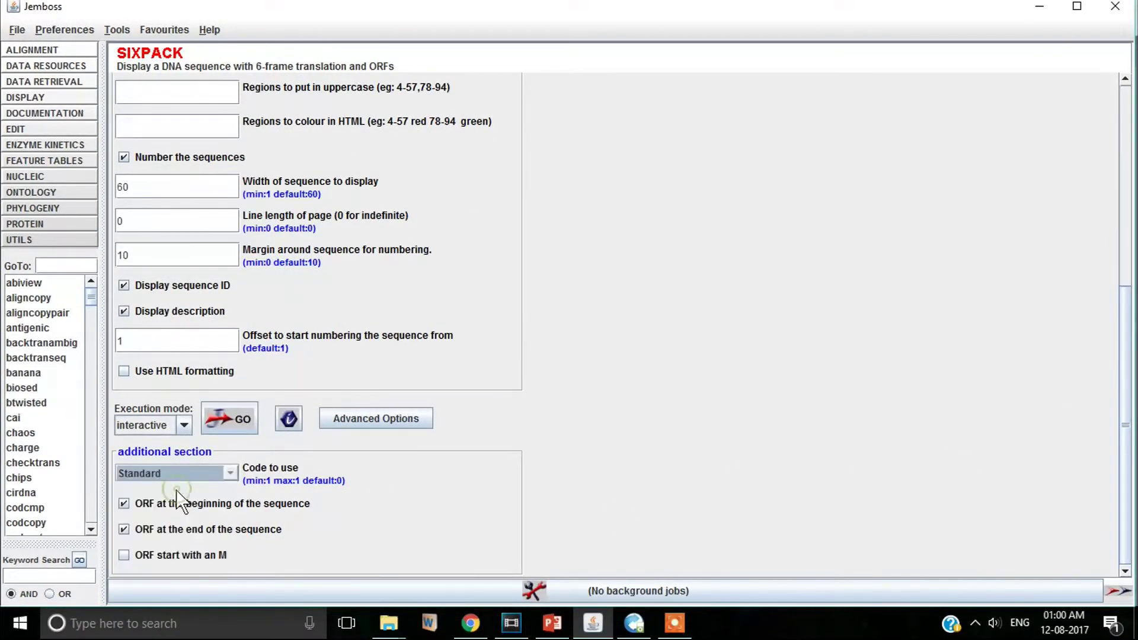
left_click(222, 422)
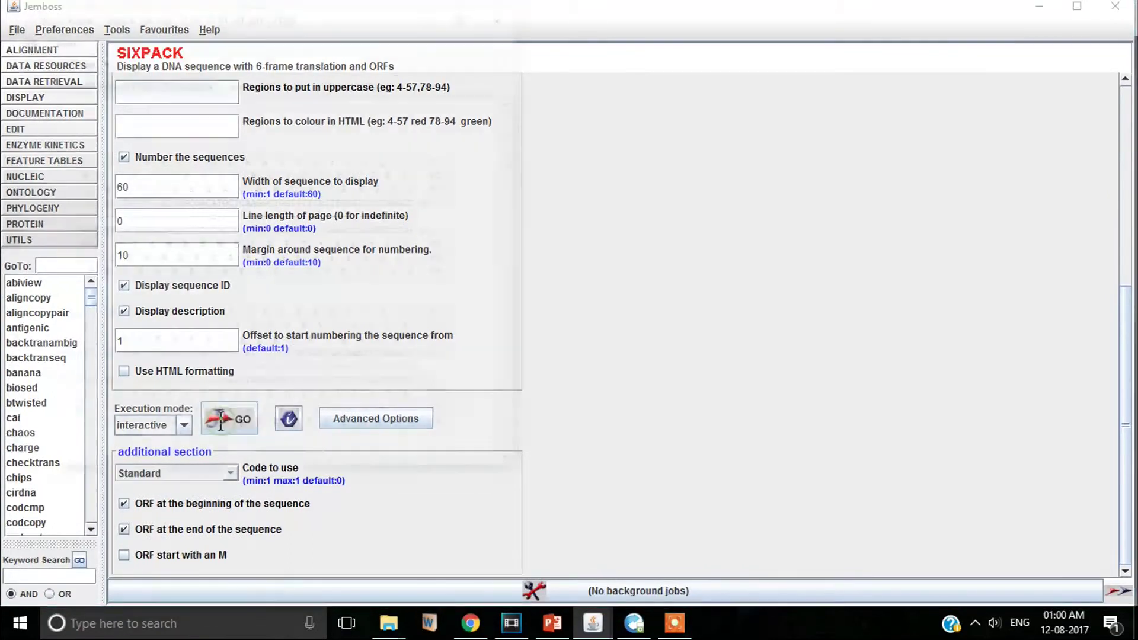
Set the SIXPACK results text to size 16 and enlarge the results window
left_click_drag(233, 23, 505, 65)
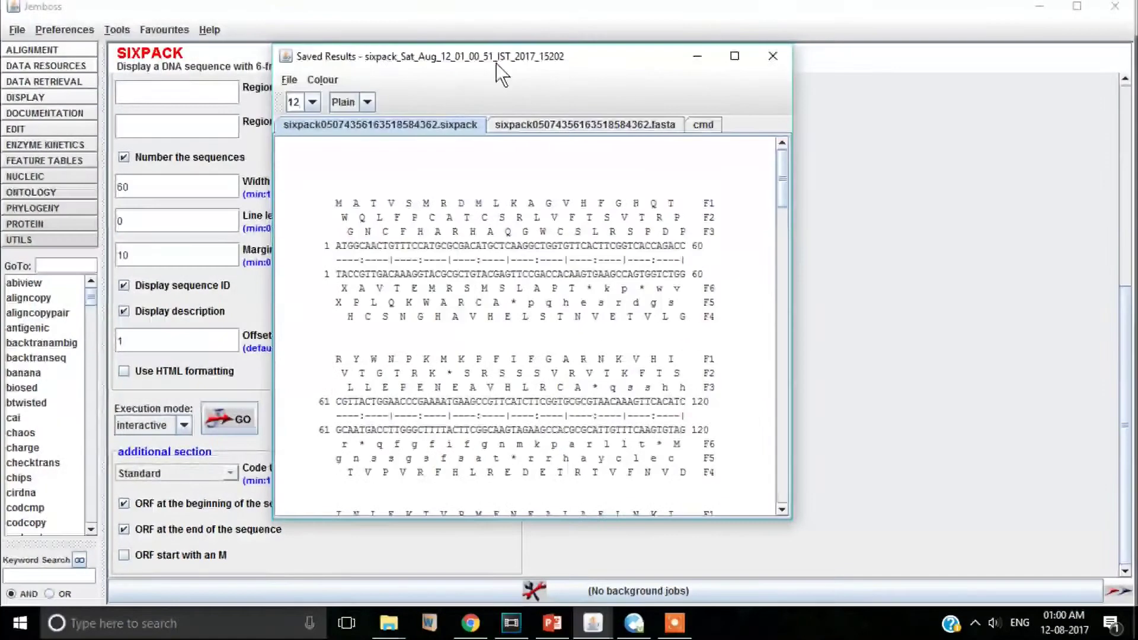
left_click(313, 102)
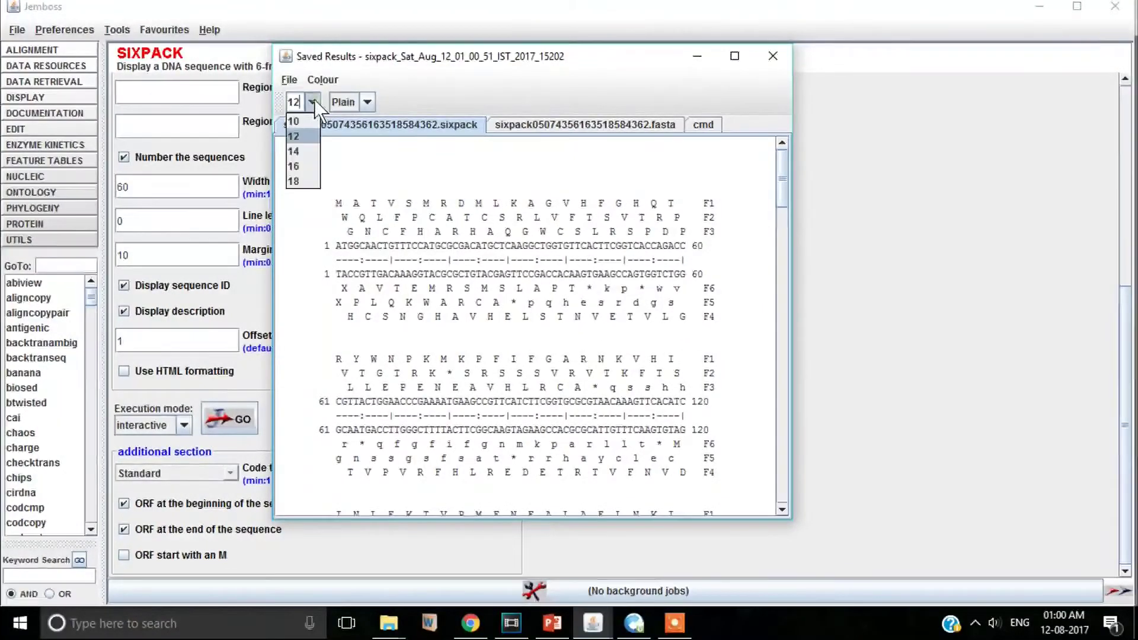
left_click(305, 165)
left_click_drag(790, 517, 1122, 637)
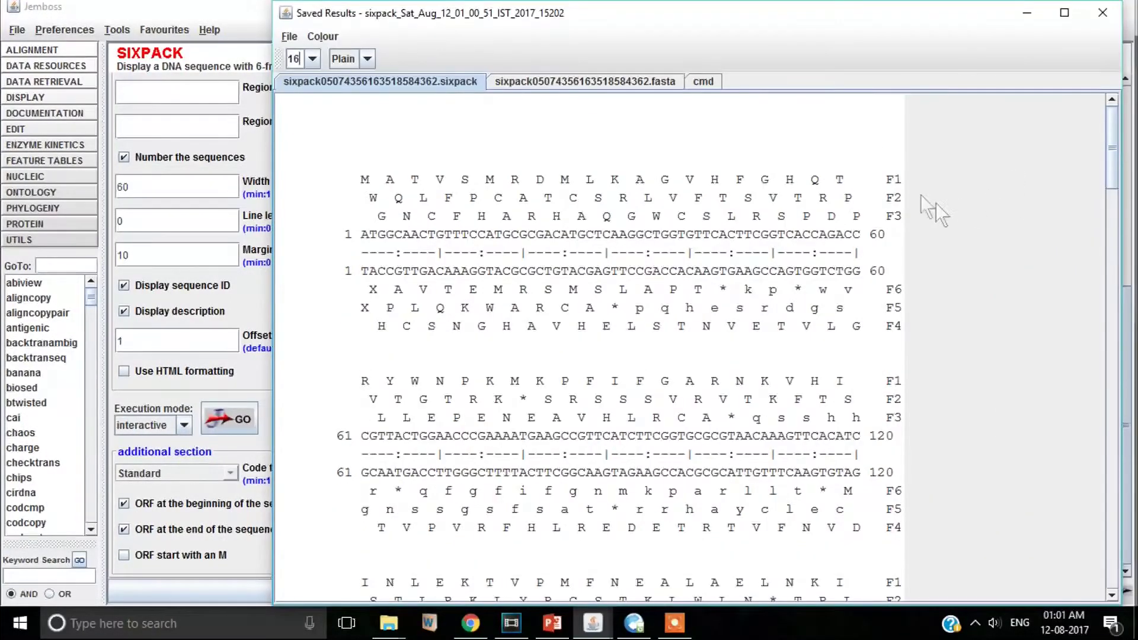
Highlight the F1, F3, F6, F5 and F4 frame labels in the translation
double_click(893, 179)
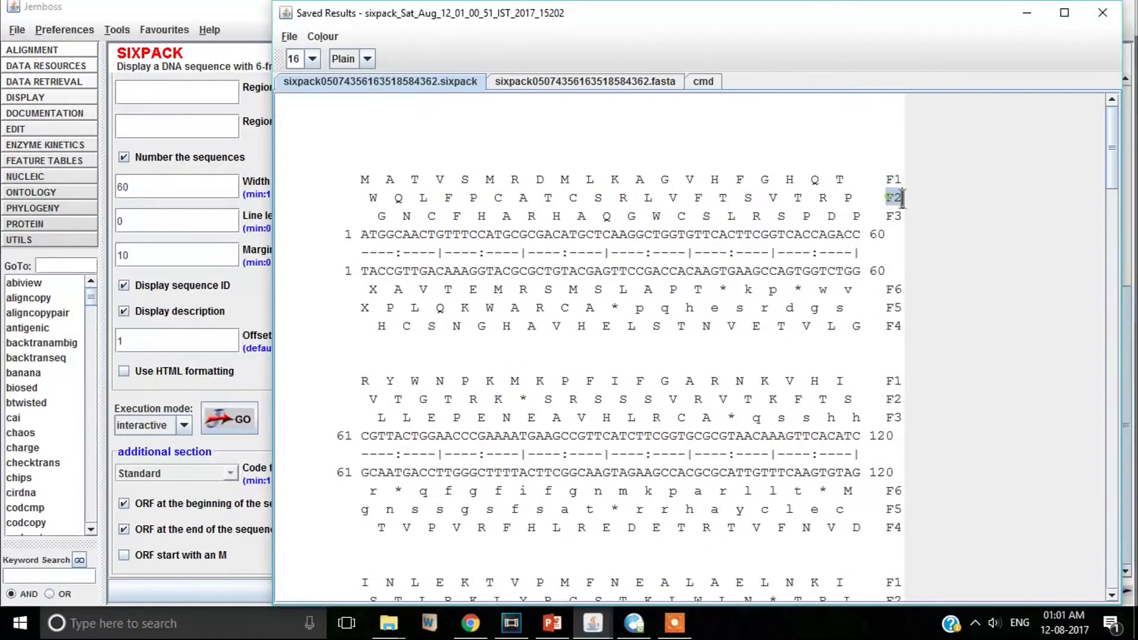
left_click_drag(903, 216, 883, 217)
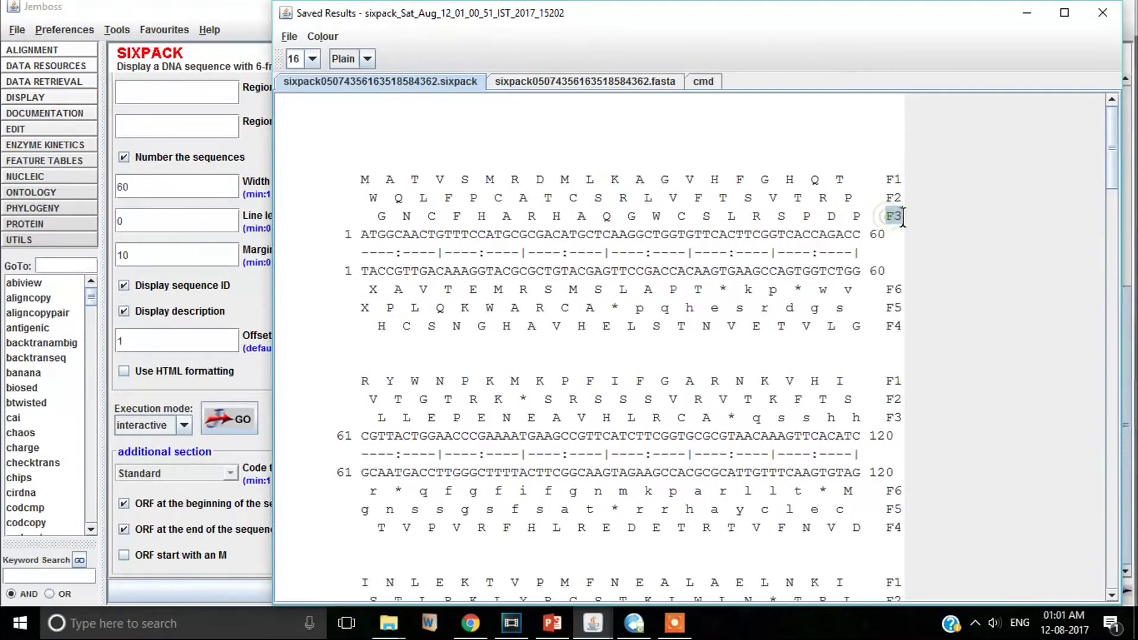
double_click(889, 289)
double_click(892, 308)
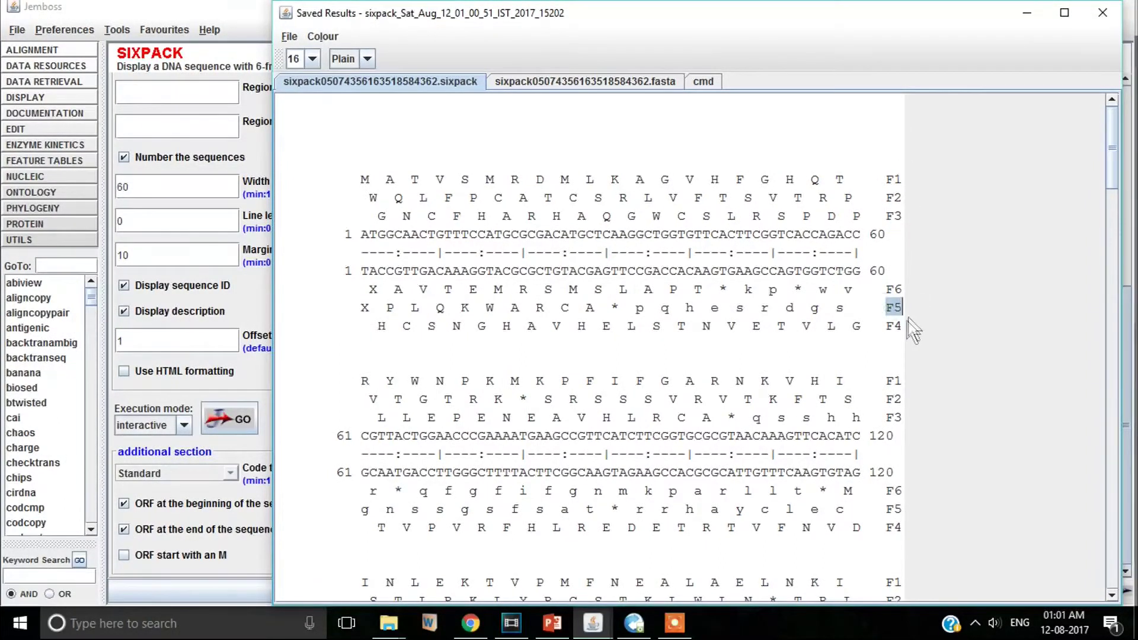
double_click(893, 326)
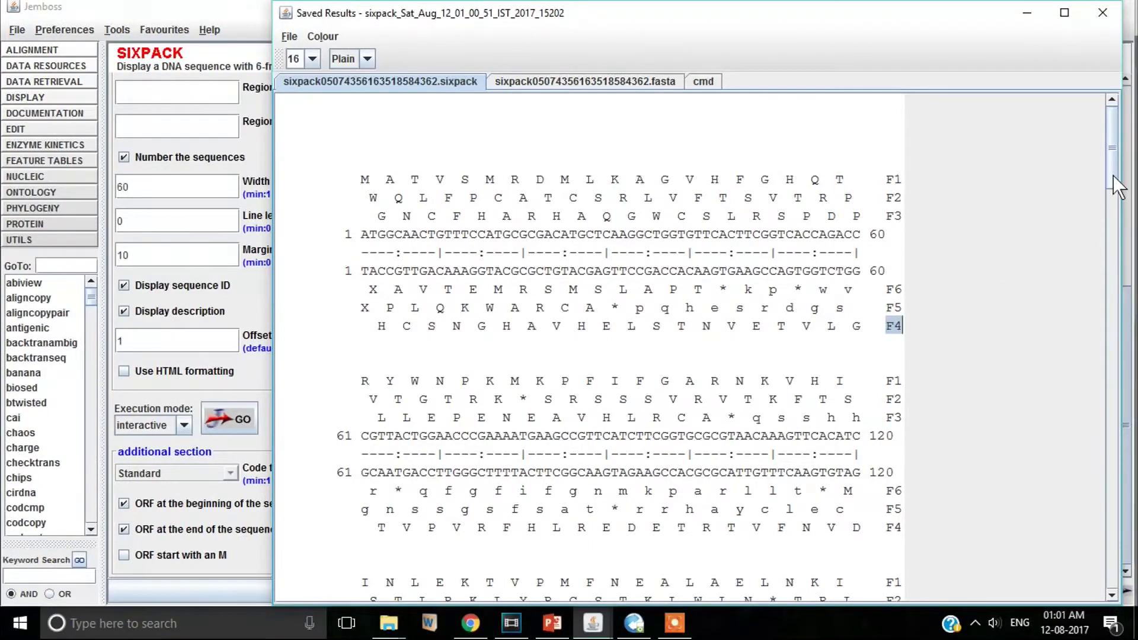
Scroll through the output, highlighting stop codons in F5, F3 and F1 and their frame labels
left_click_drag(1118, 183, 1119, 208)
scroll(856, 345, "down", 20)
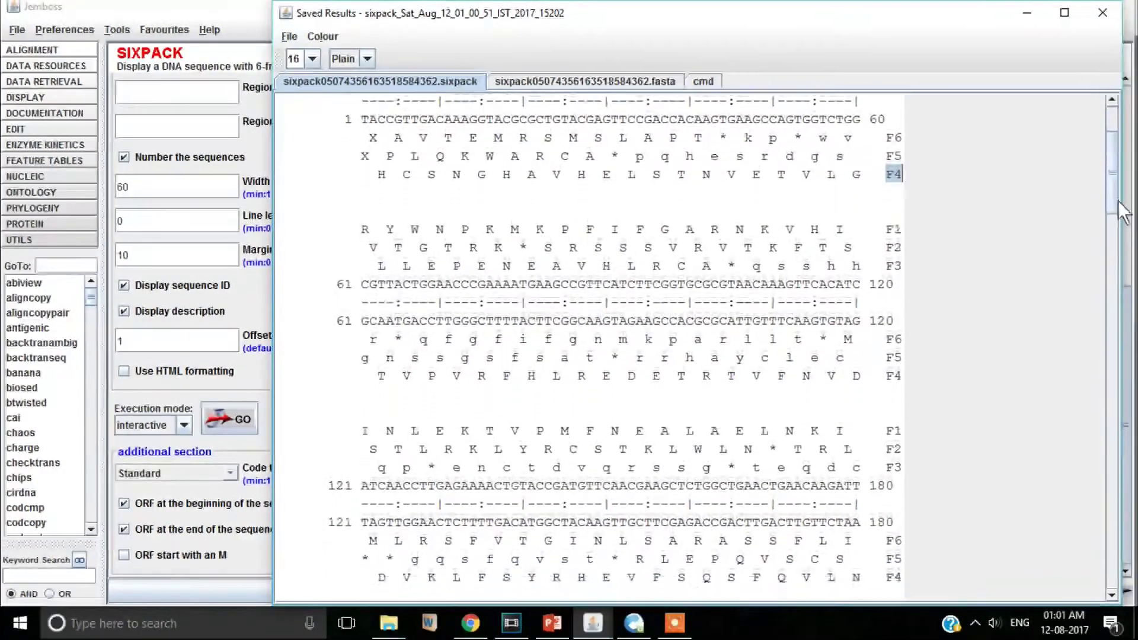
double_click(639, 372)
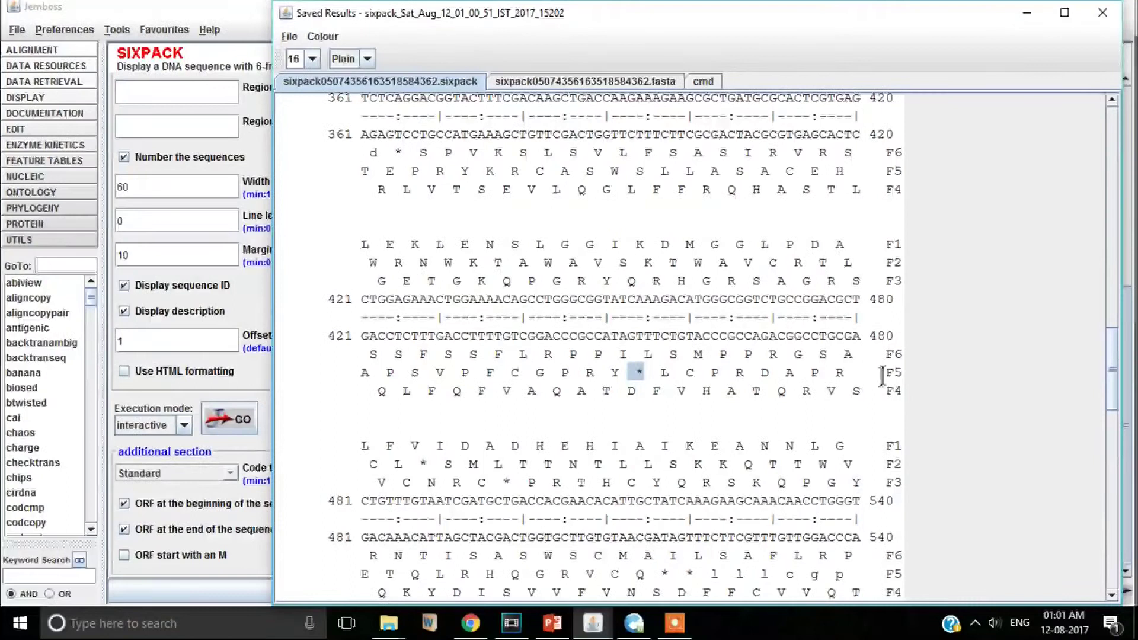
double_click(892, 372)
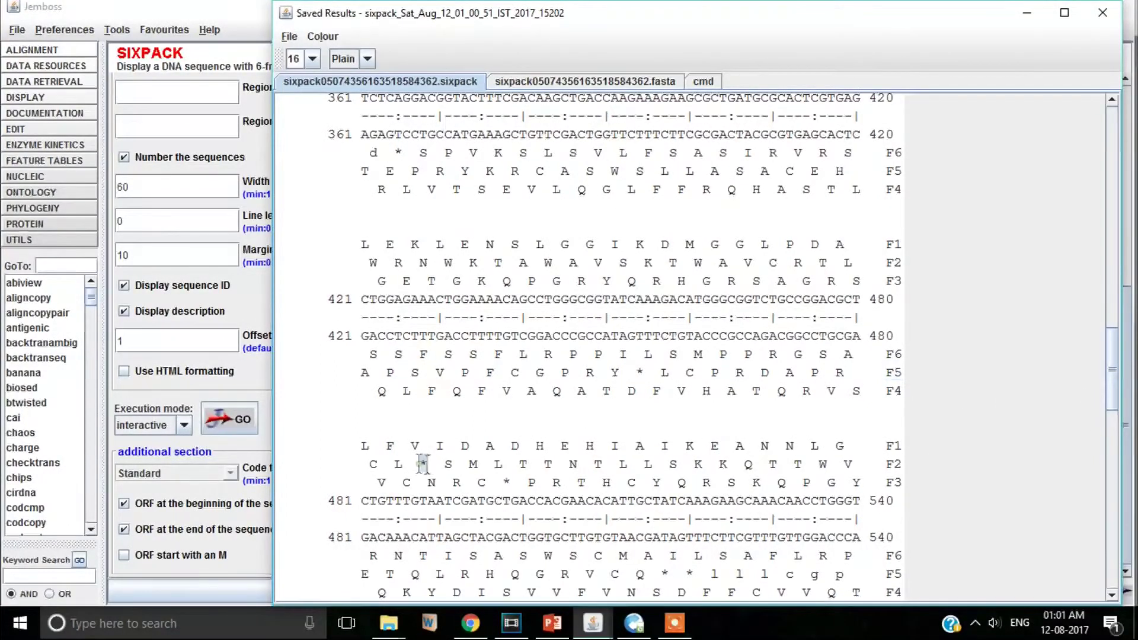
double_click(894, 464)
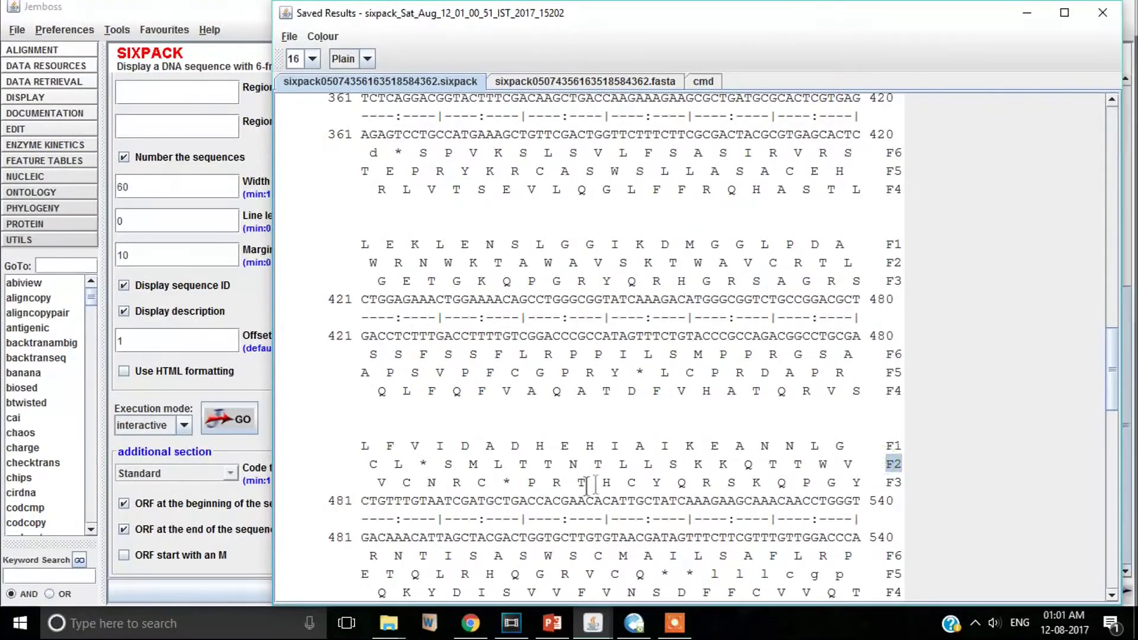
double_click(506, 482)
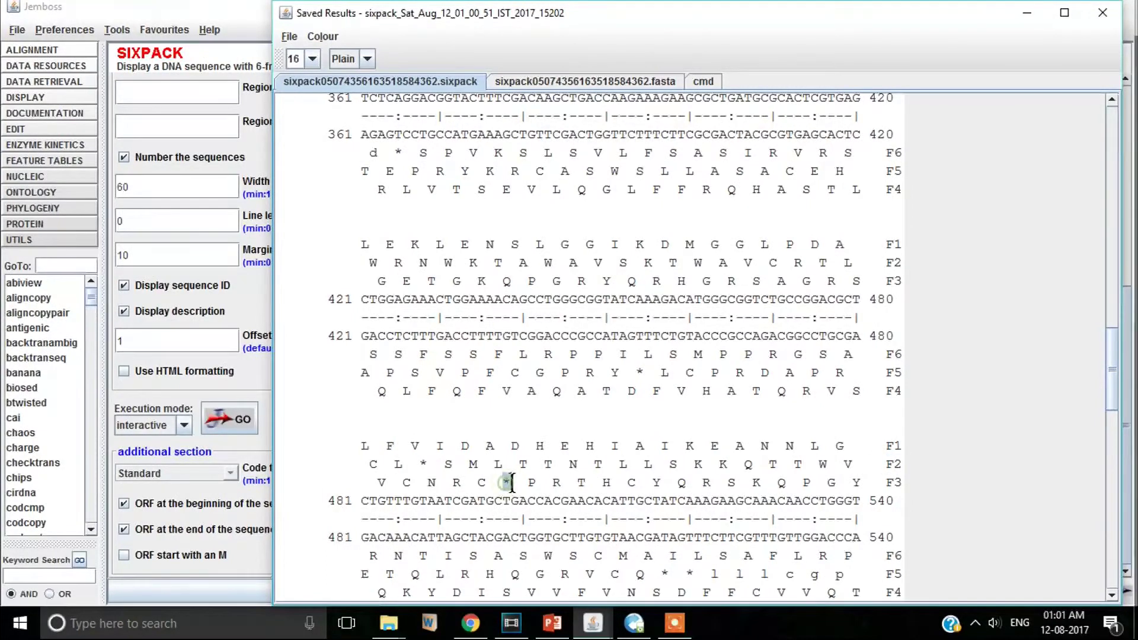
double_click(889, 482)
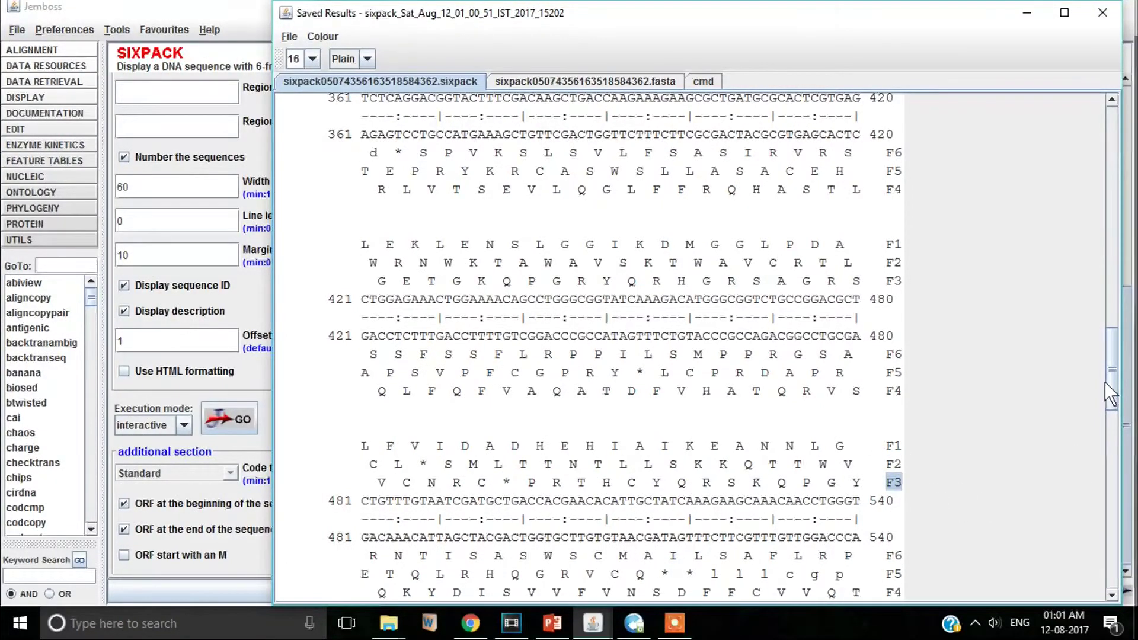
left_click_drag(1110, 381, 1115, 554)
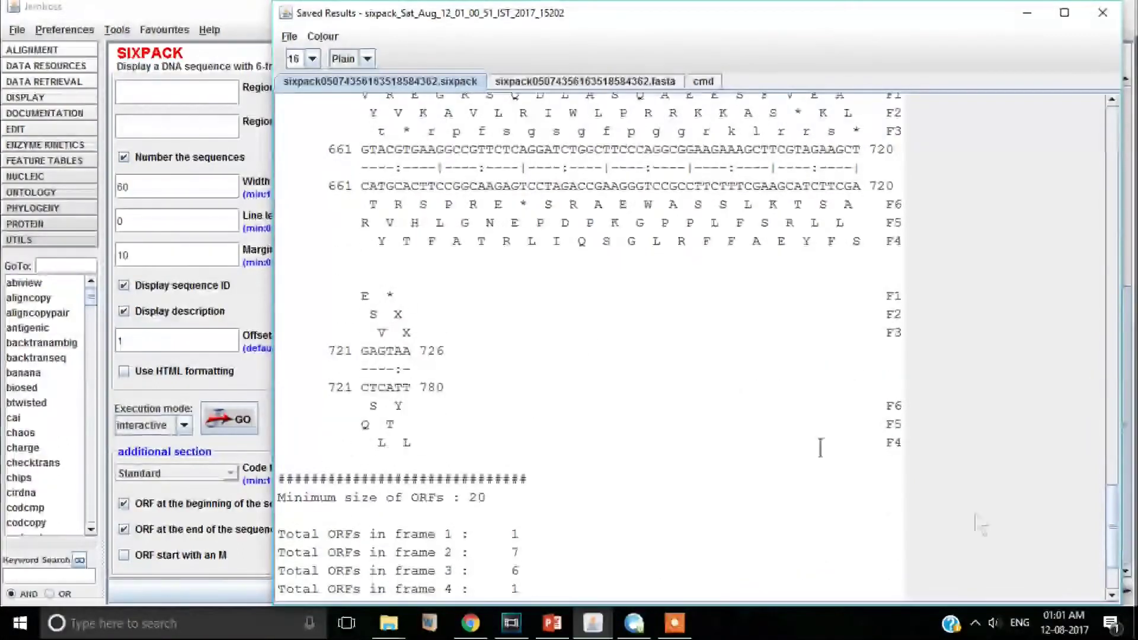
double_click(390, 294)
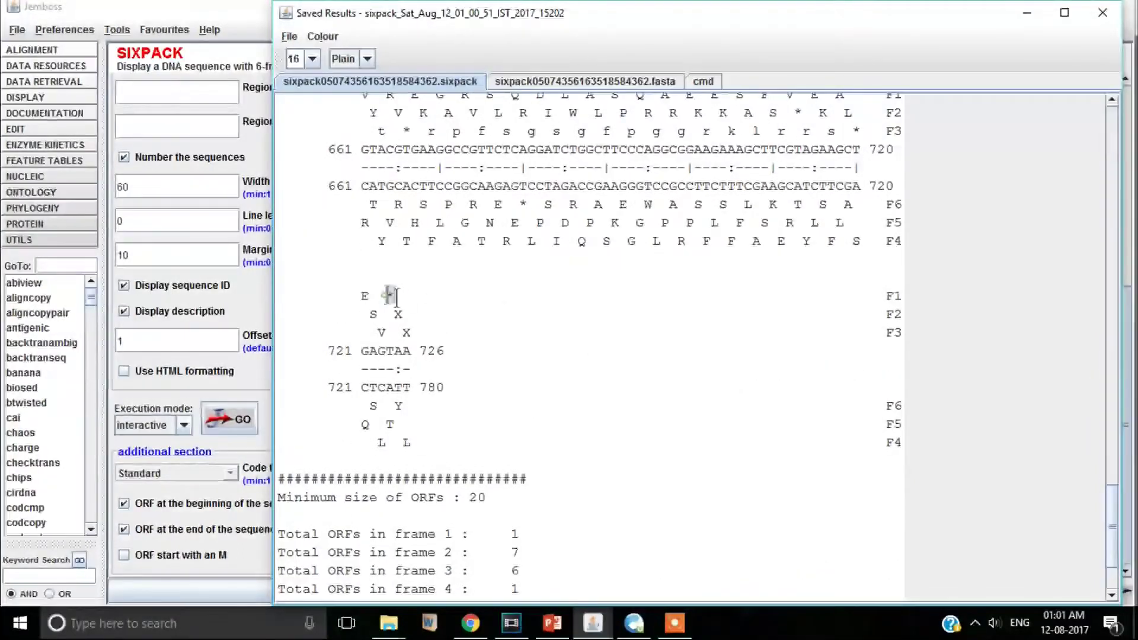
double_click(892, 295)
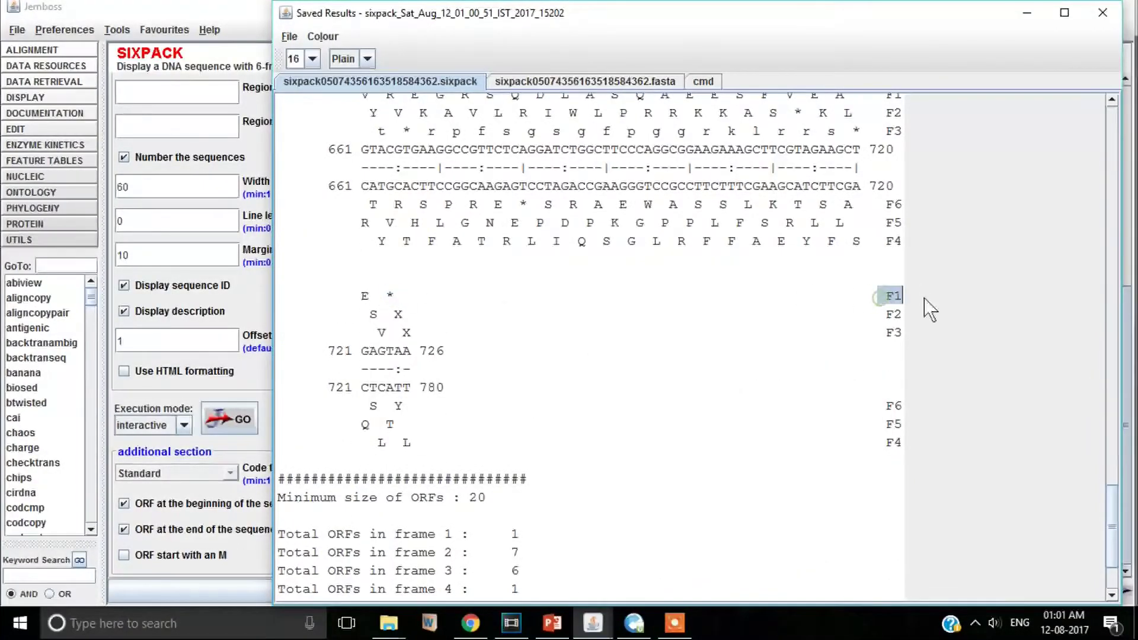
Show the .fasta ORF listing and highlight frame 2 ORFs 1 and 2 and frame 3 entries, including ORF 5
left_click(607, 85)
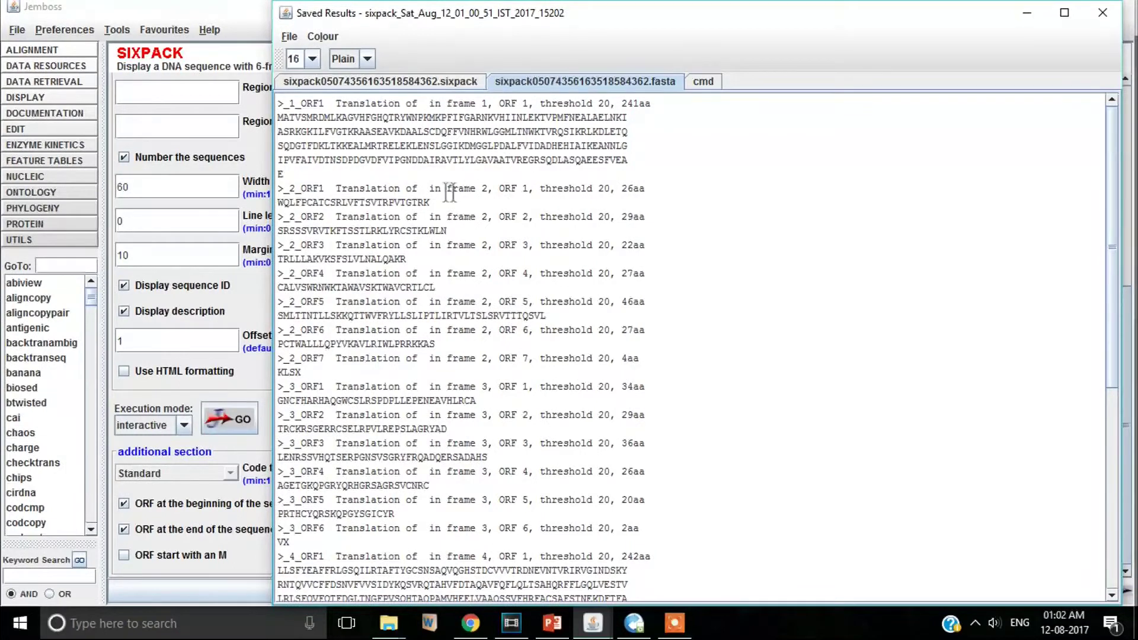
left_click_drag(449, 191, 528, 191)
left_click_drag(447, 217, 525, 214)
left_click_drag(447, 445, 527, 444)
left_click_drag(448, 499, 533, 500)
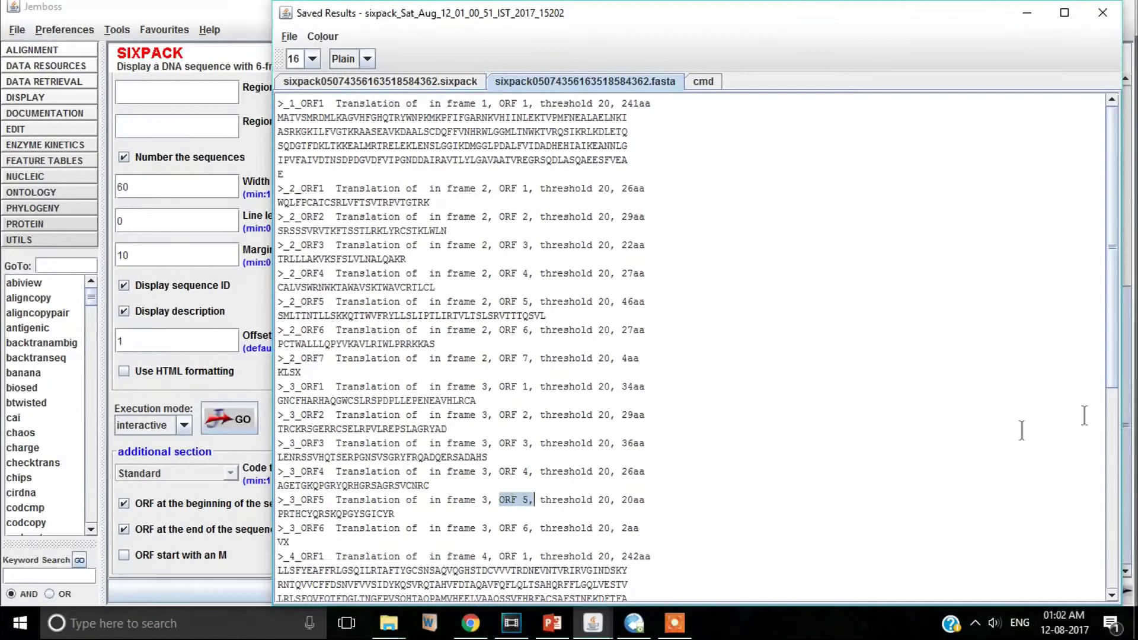
Scroll down to the frame 5 entries, highlight ORF 1 of frame 5, then clear the highlight
left_click_drag(1111, 385, 1114, 520)
left_click_drag(448, 379, 532, 378)
left_click(449, 471)
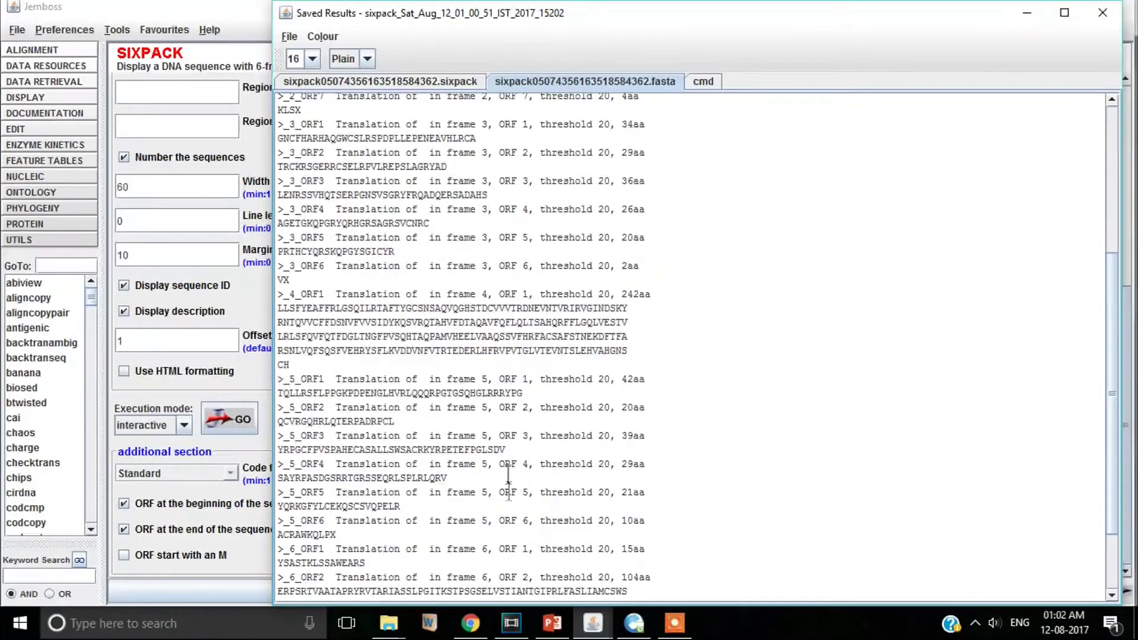